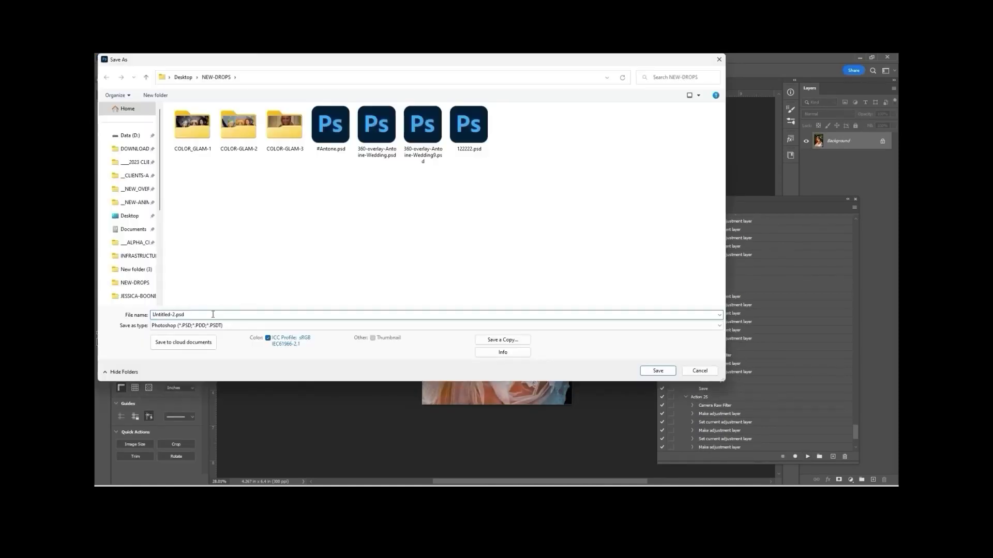
key("Return")
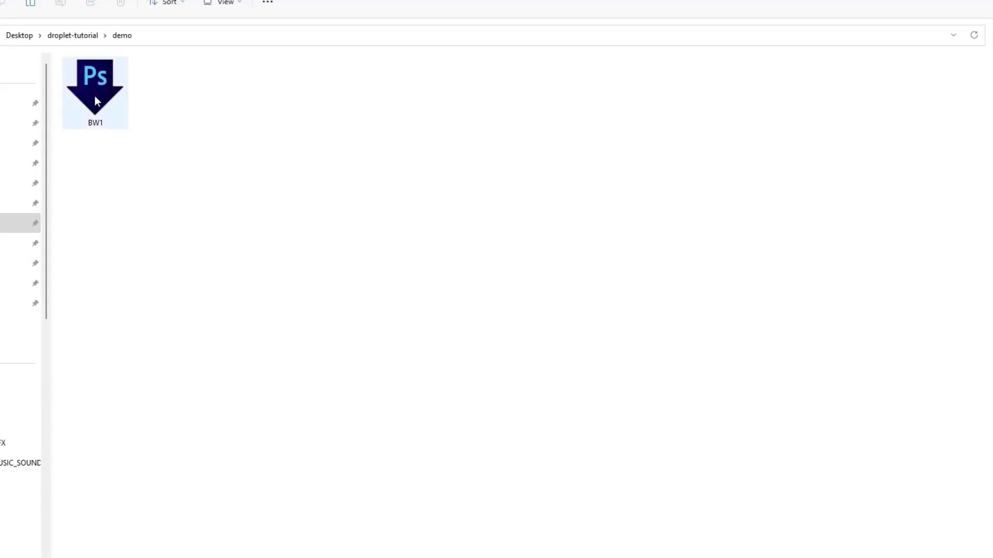
left_click(94, 96)
left_click(213, 165)
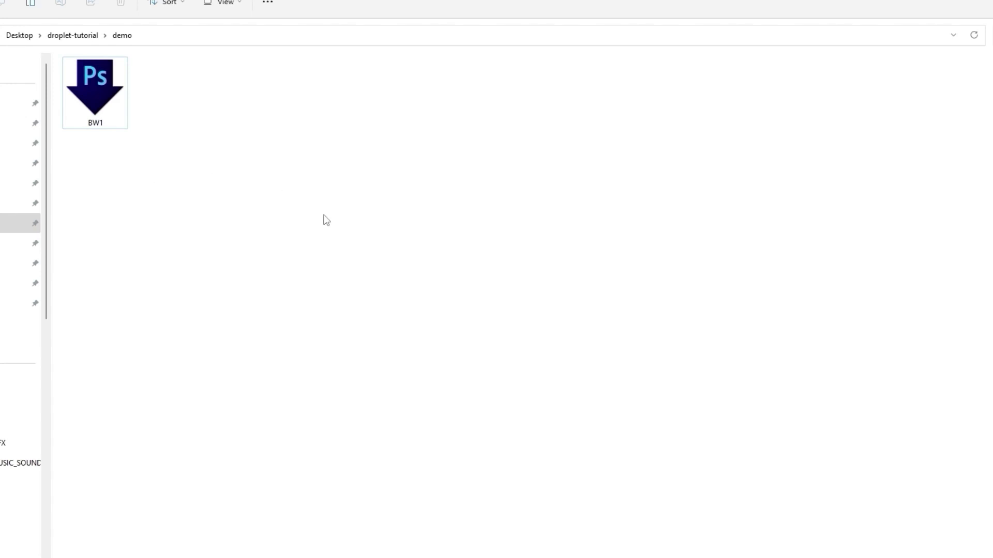
key("ctrl+v")
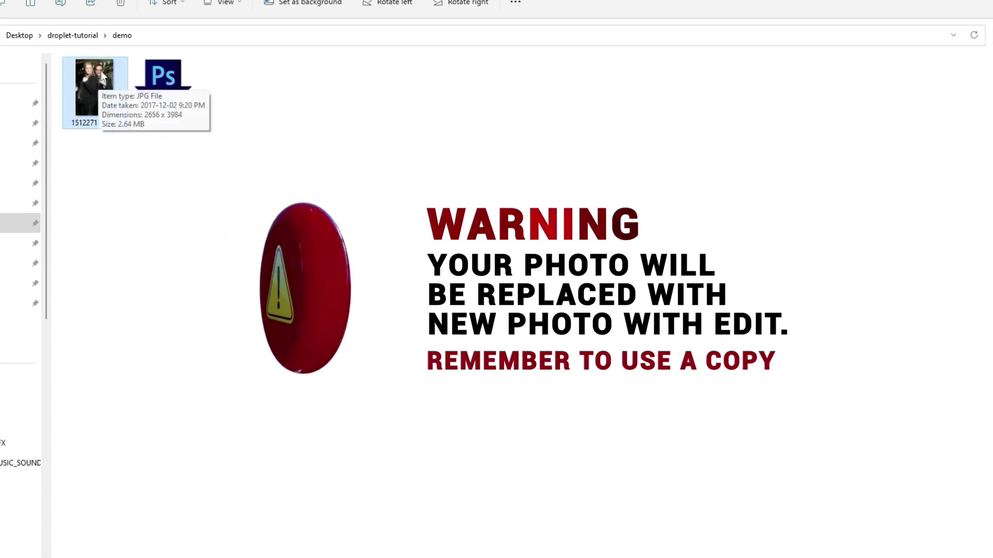
left_click(224, 4)
left_click(230, 29)
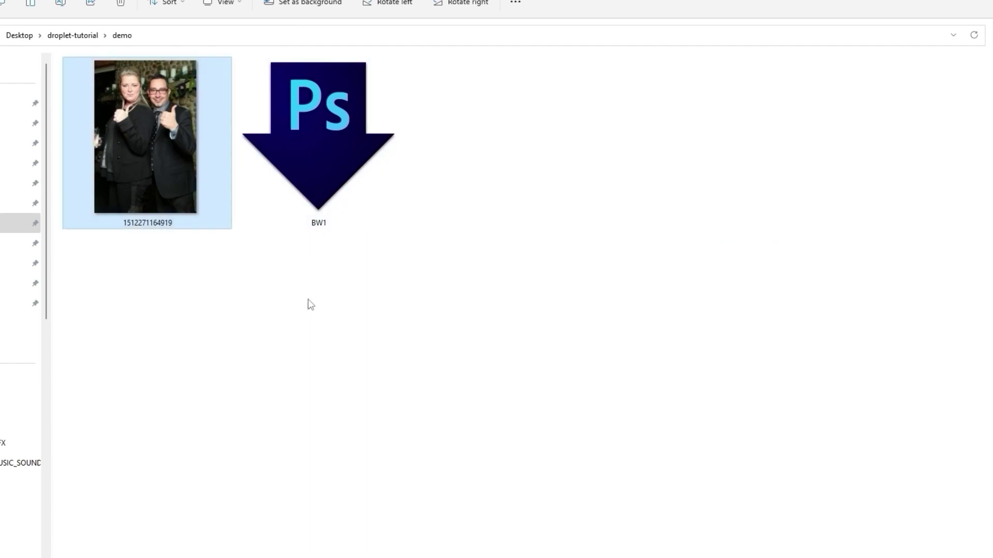
left_click(194, 143)
left_click(322, 153)
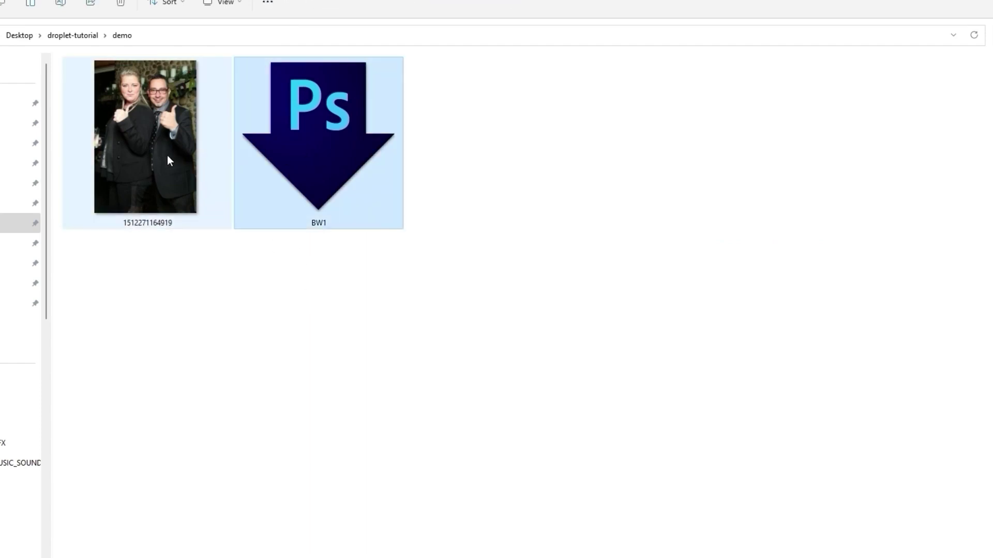
left_click(152, 132)
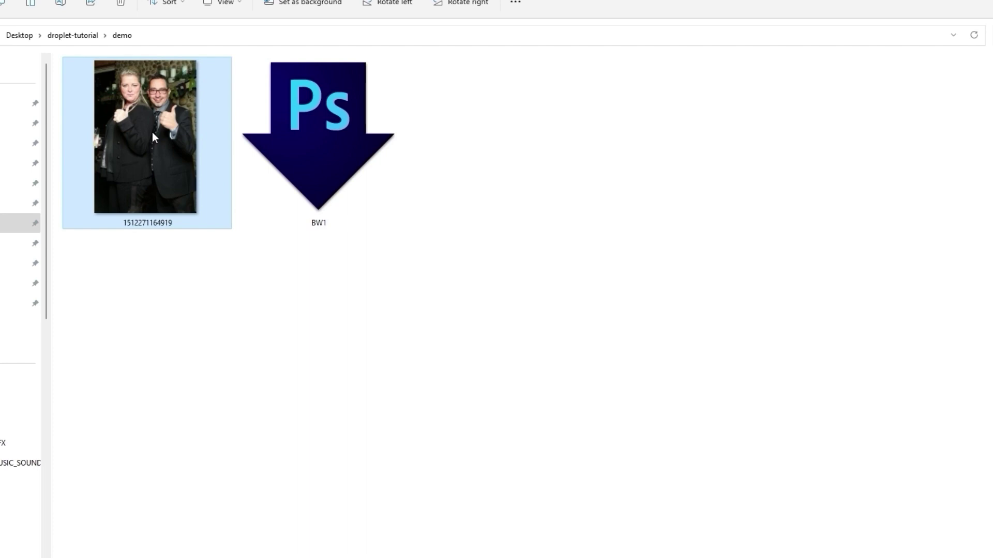
key("ctrl+c")
key("ctrl+v")
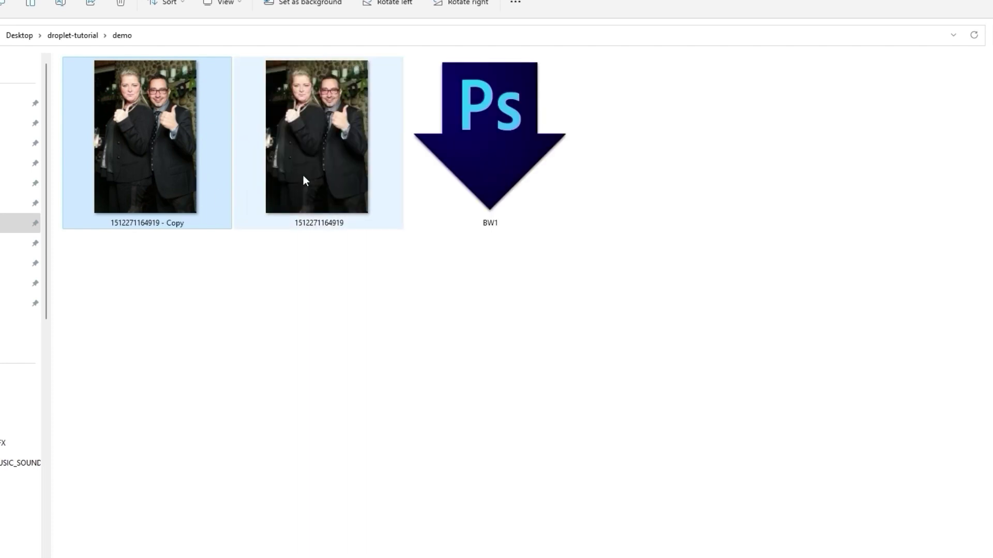
left_click(298, 174)
left_click(177, 163)
left_click(319, 164)
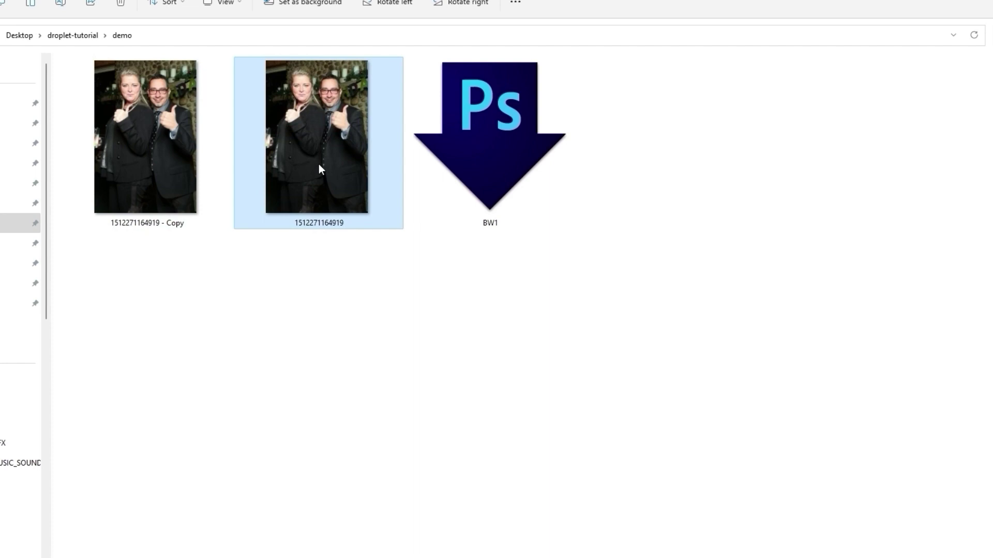
right_click(319, 164)
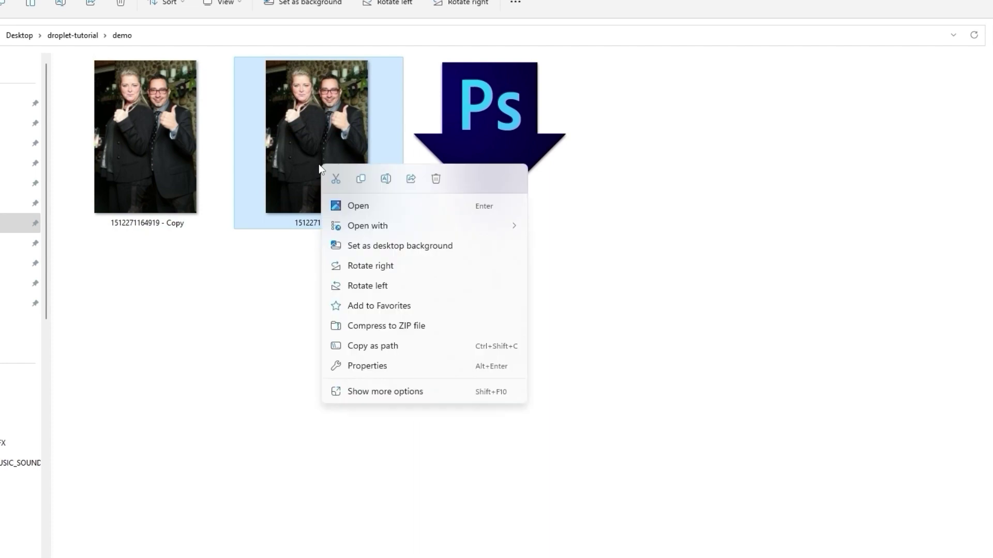
left_click(371, 366)
left_click(407, 197)
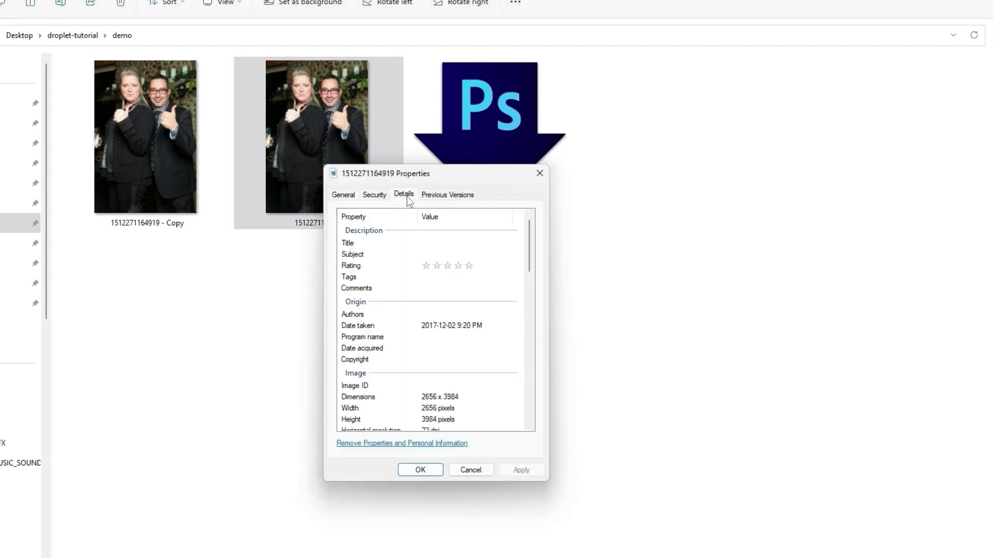
scroll(444, 403, "down", 3)
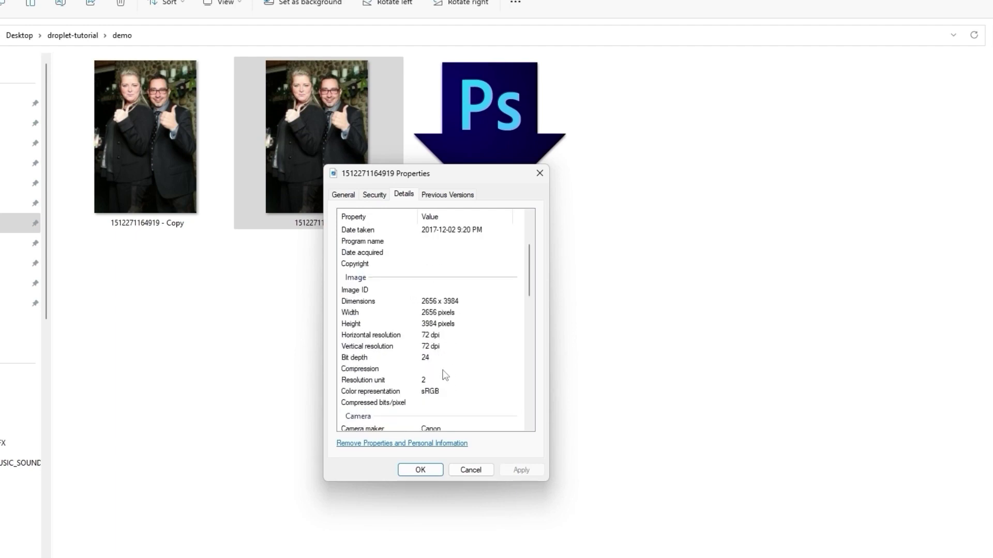
left_click(424, 304)
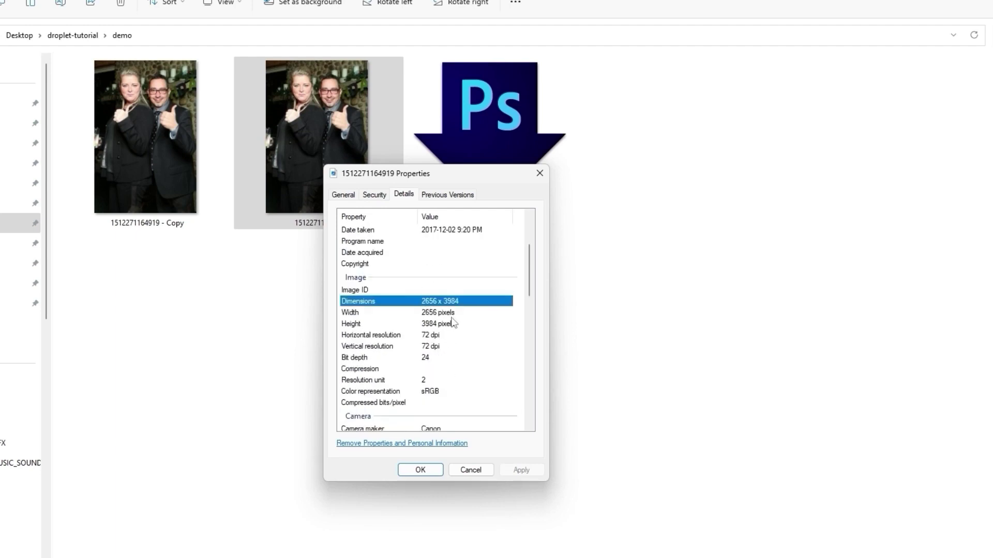
key("Down")
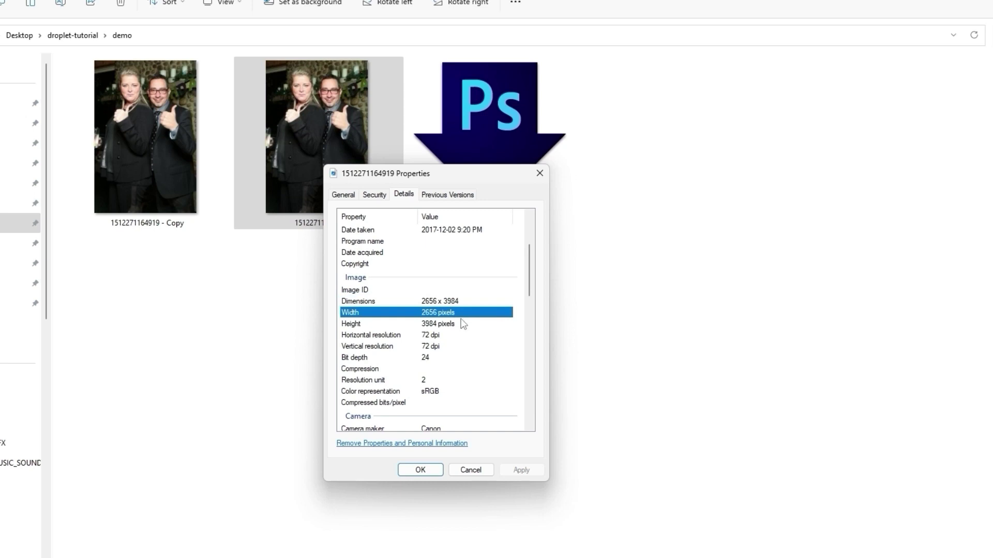
left_click(460, 324)
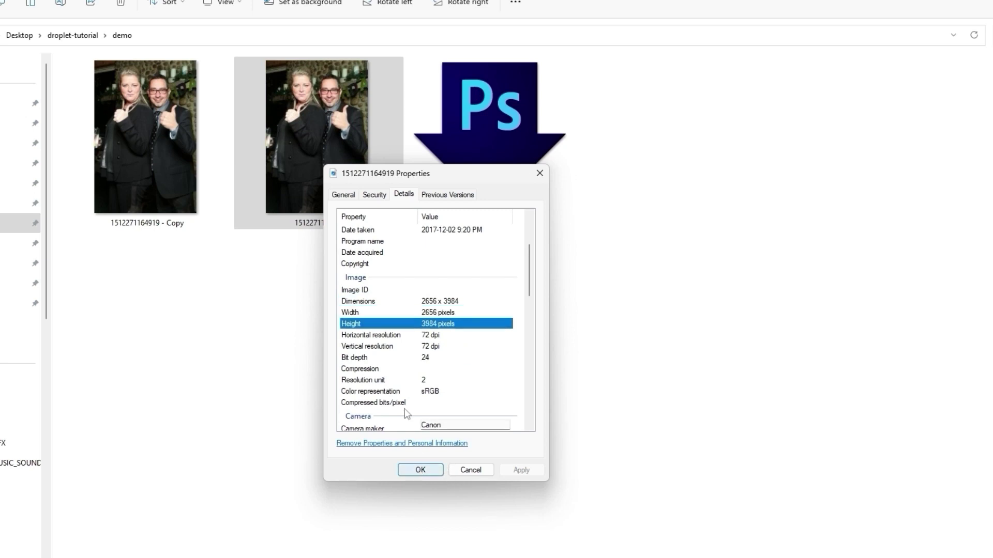
left_click(349, 197)
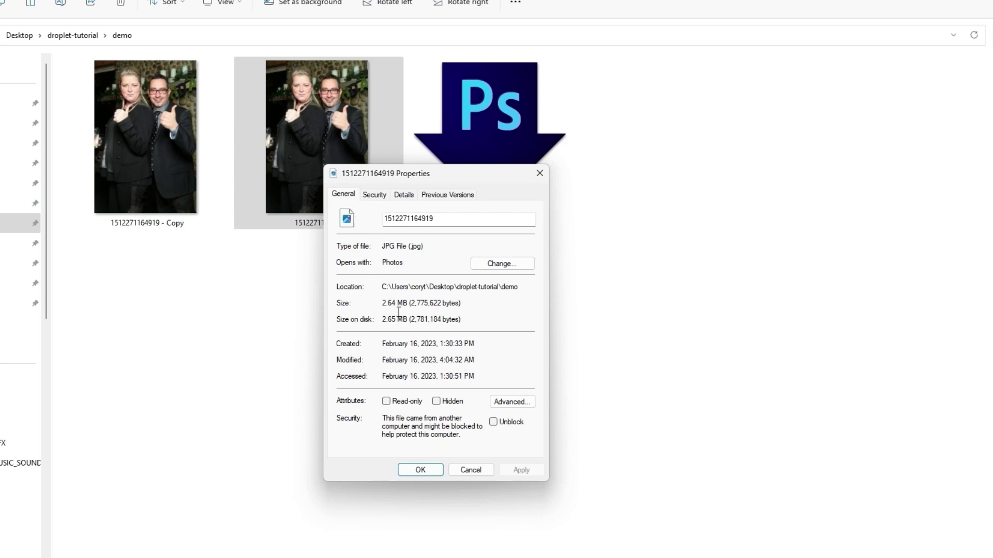
left_click_drag(387, 304, 445, 304)
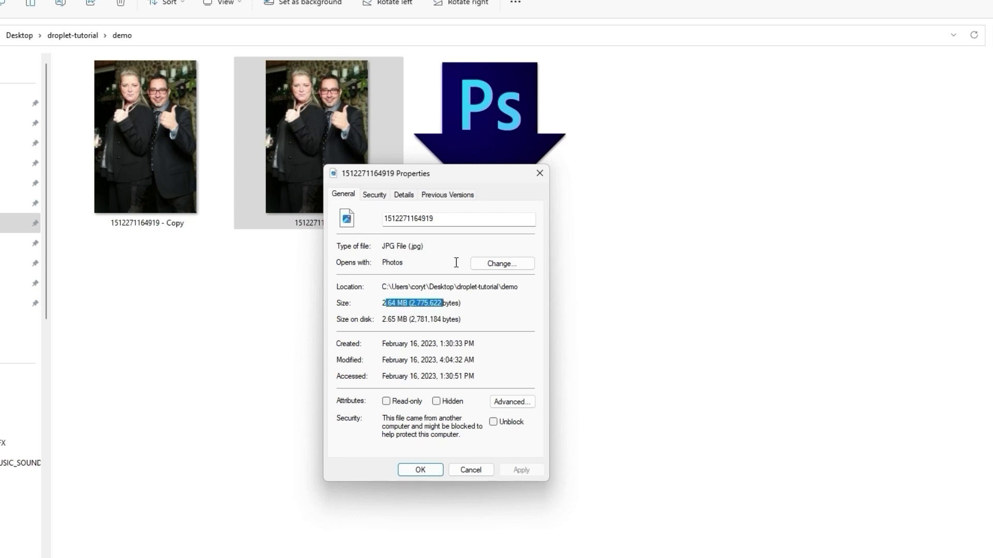
left_click(429, 468)
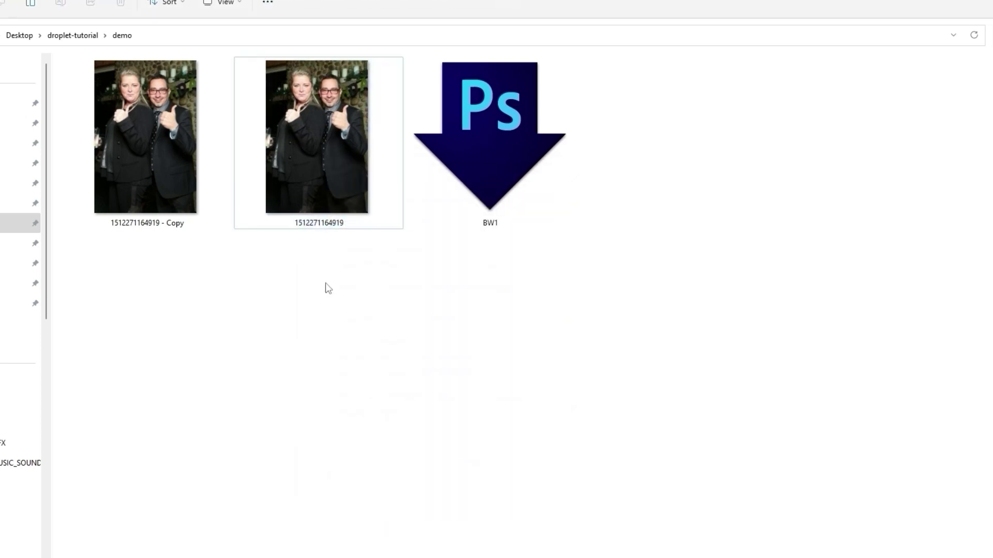
left_click(176, 138)
left_click_drag(176, 138, 573, 233)
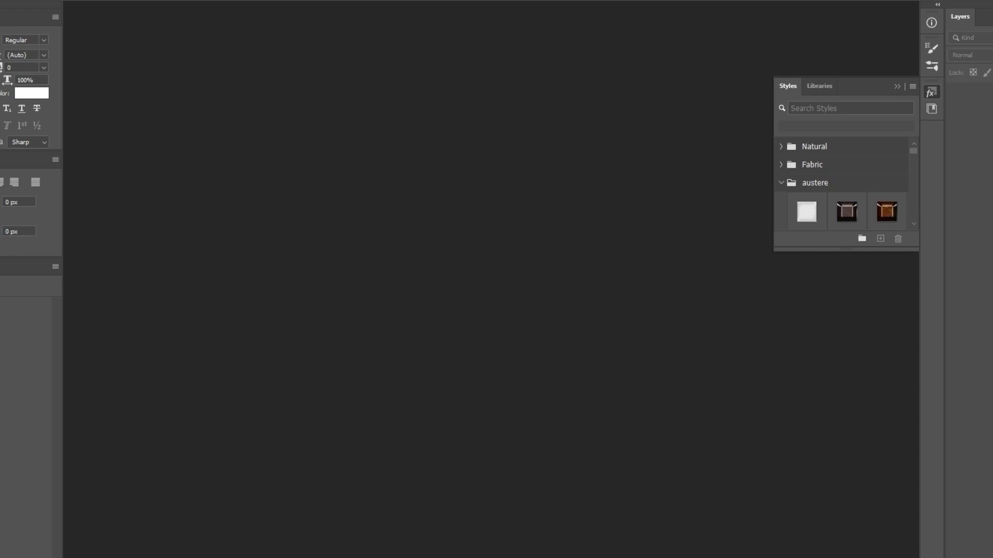
key("alt+Tab")
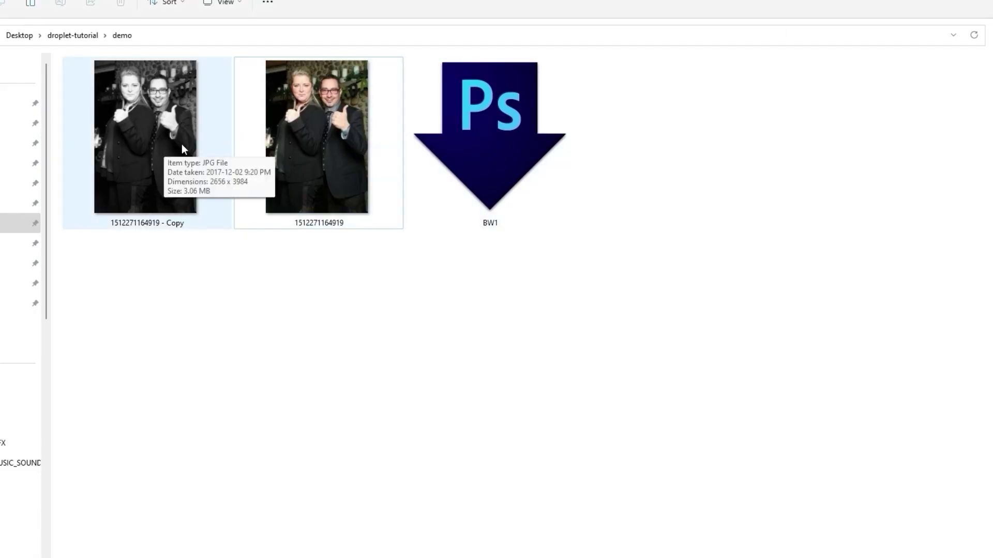
double_click(323, 140)
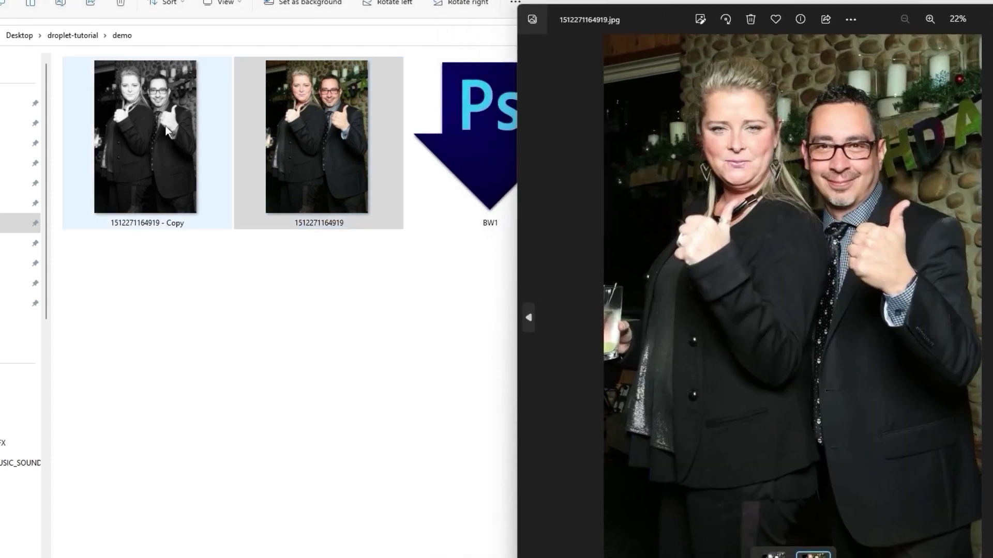
double_click(166, 130)
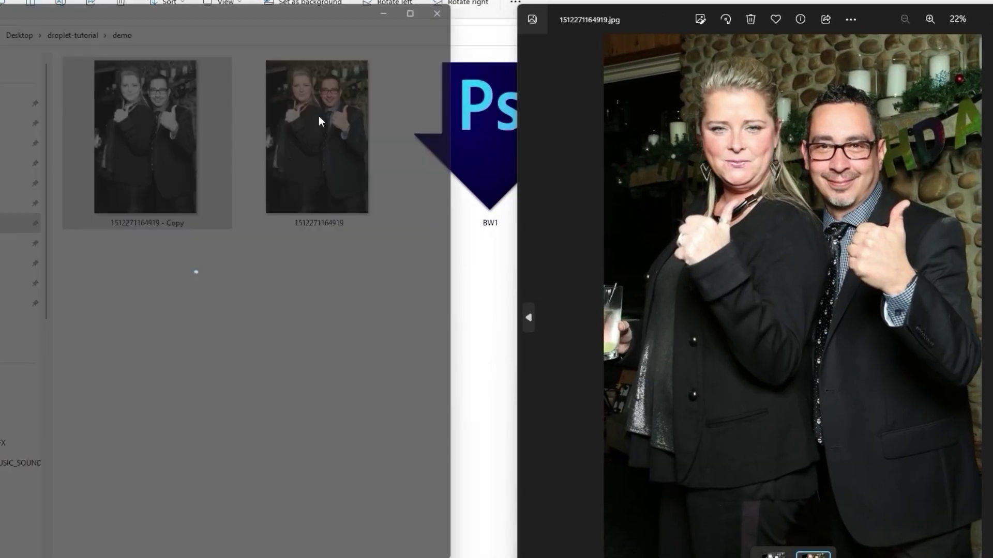
left_click_drag(282, 1, 398, 15)
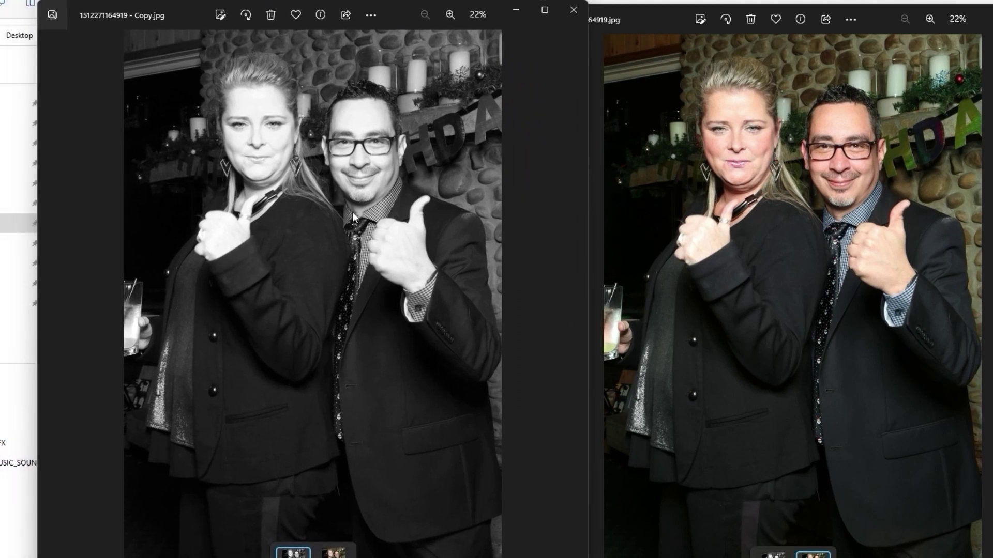
left_click(573, 10)
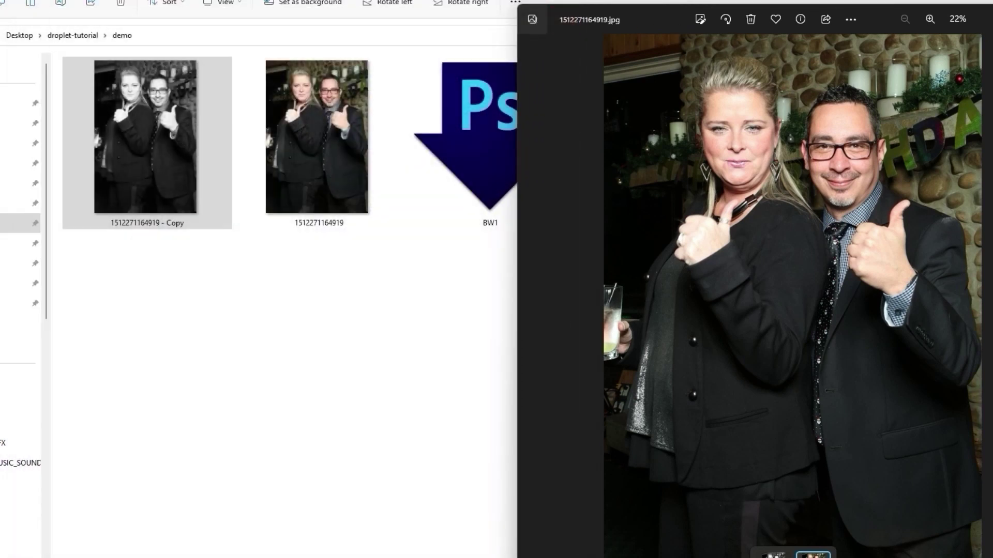
key("alt+F4")
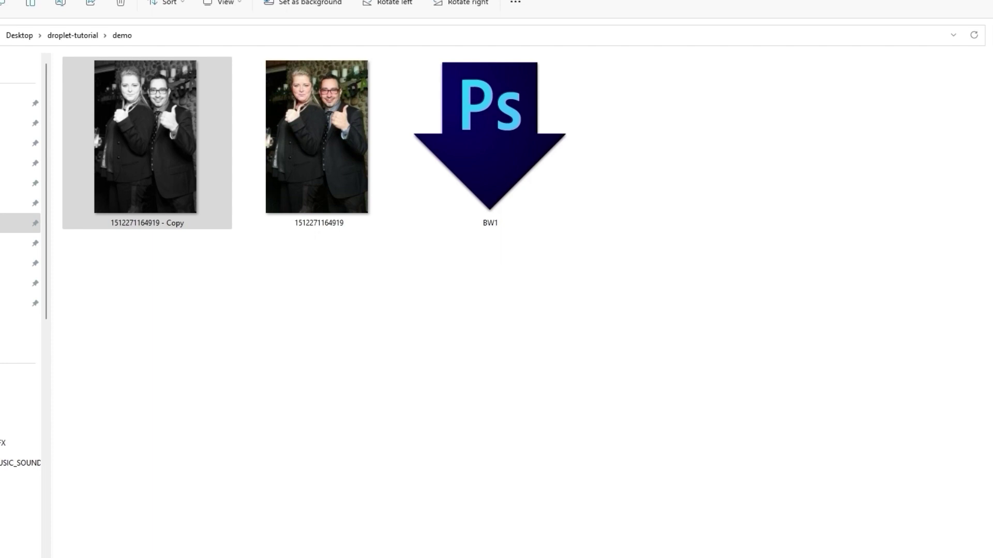
left_click(403, 364)
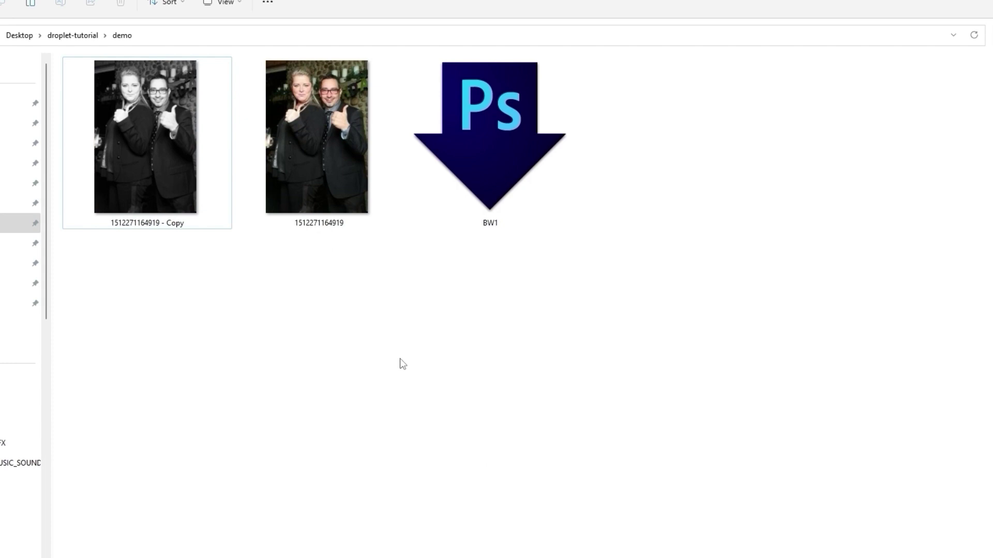
key("ctrl+v")
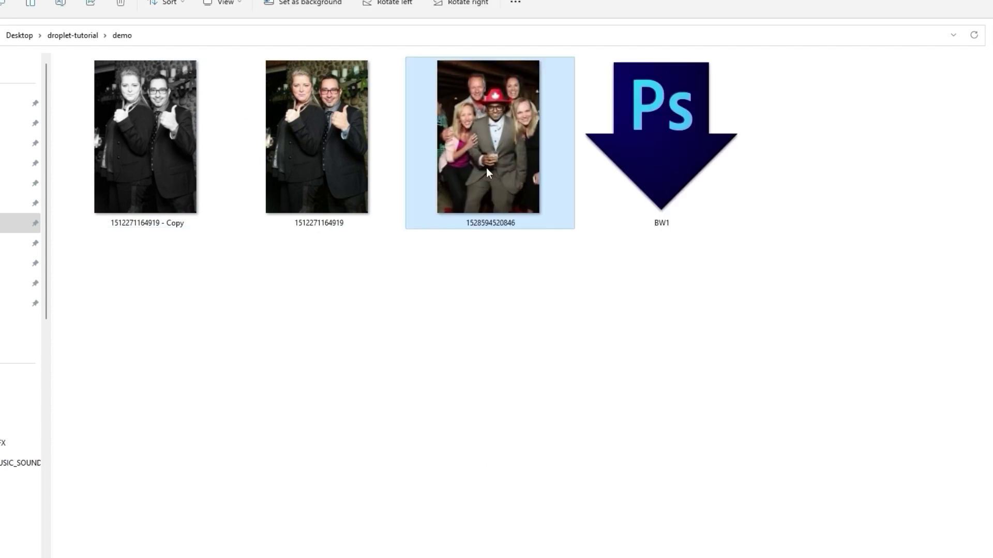
key("ctrl+v")
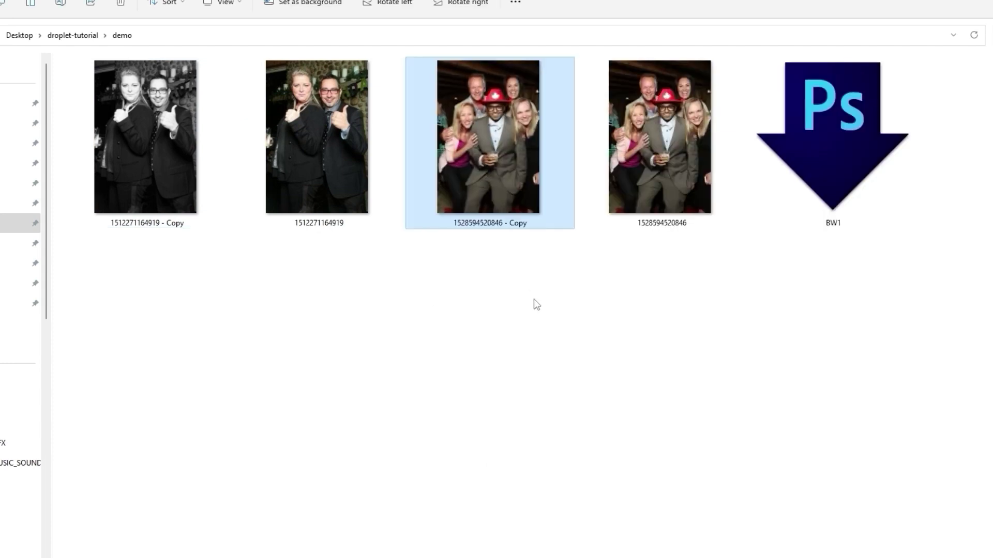
left_click_drag(510, 147, 831, 151)
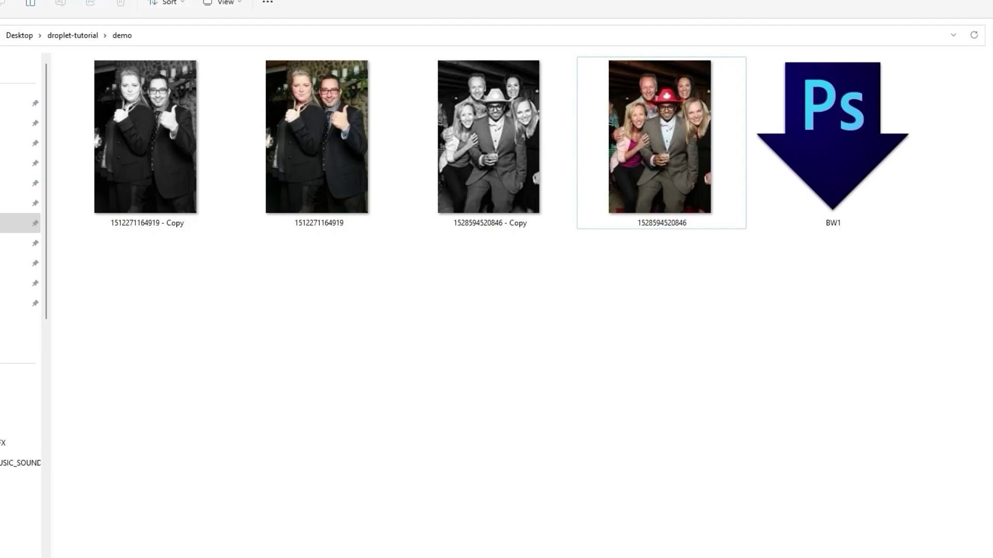
double_click(667, 150)
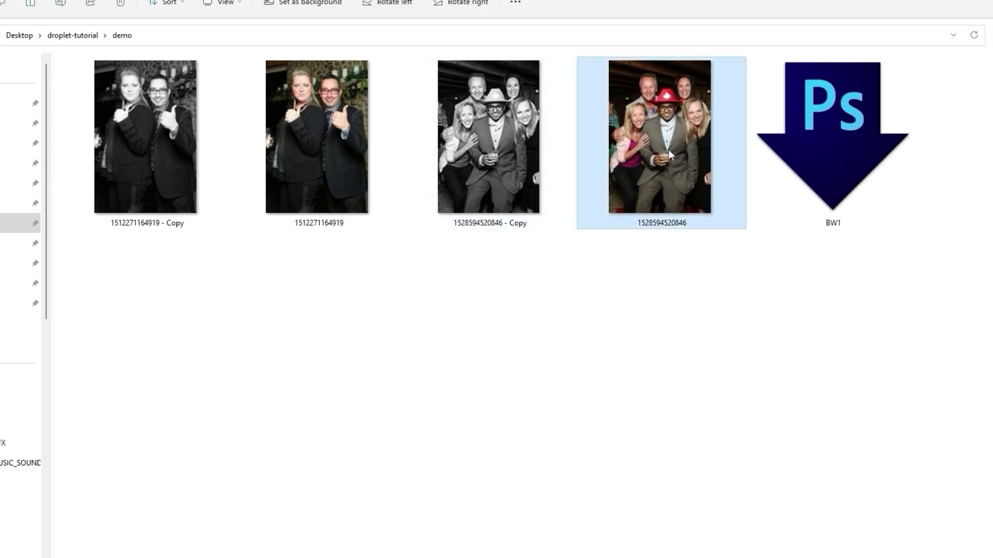
left_click(483, 152)
double_click(483, 152)
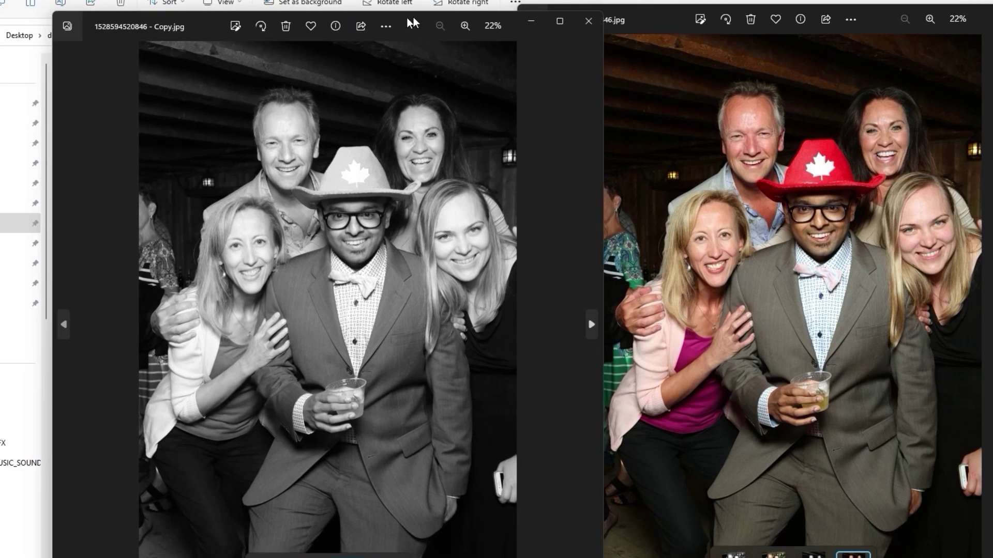
left_click_drag(408, 18, 423, 16)
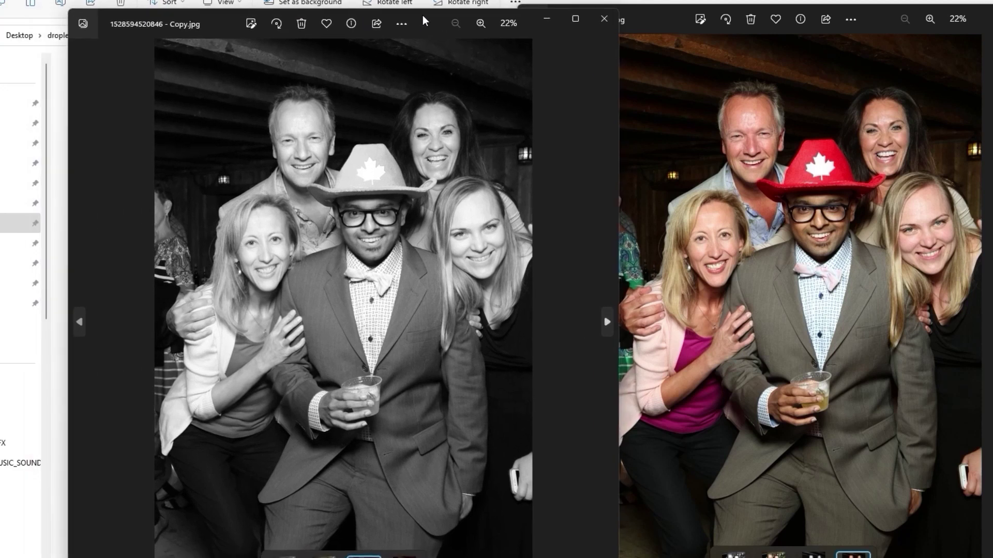
left_click(602, 19)
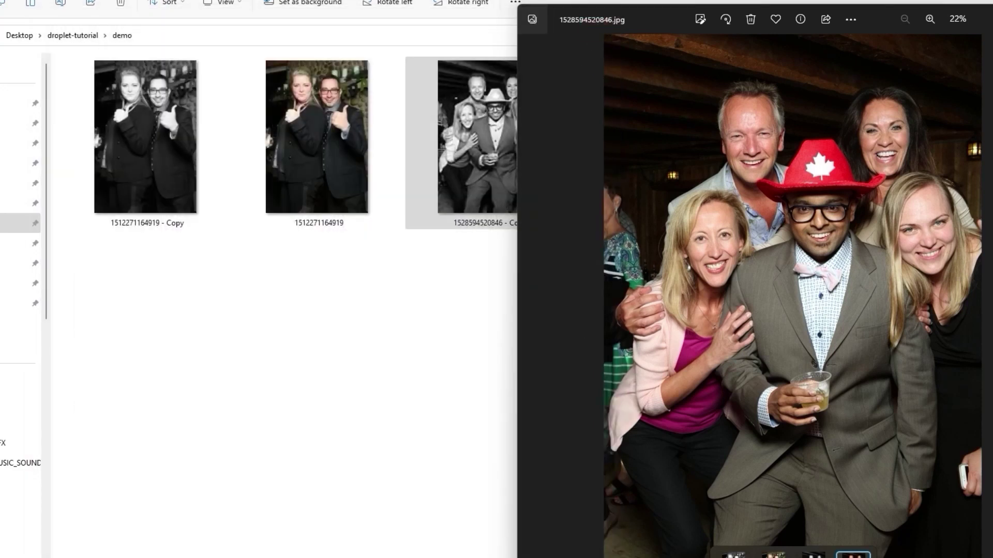
key("alt+F4")
left_click(549, 378)
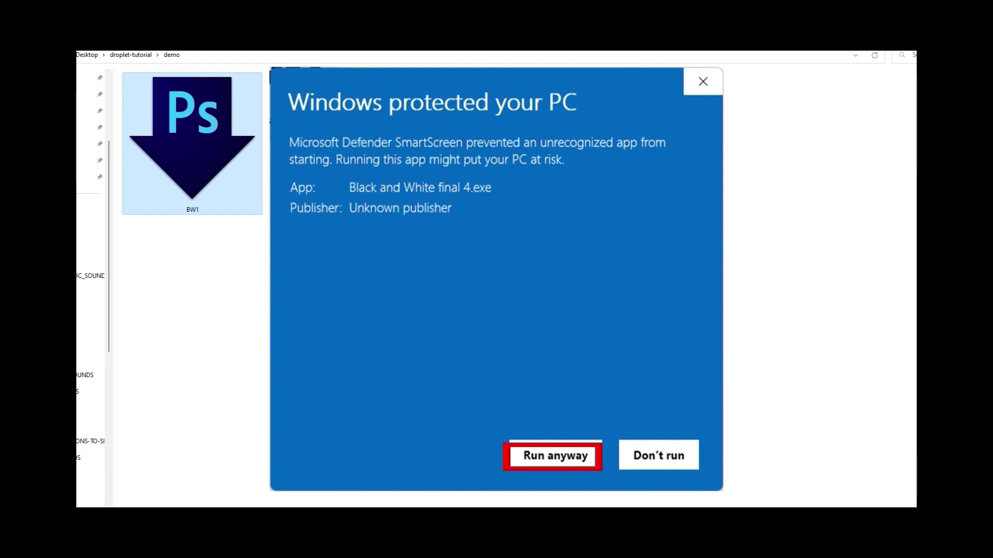
- Let the Black and White final 4.exe droplet run despite the SmartScreen warning
key("Return")
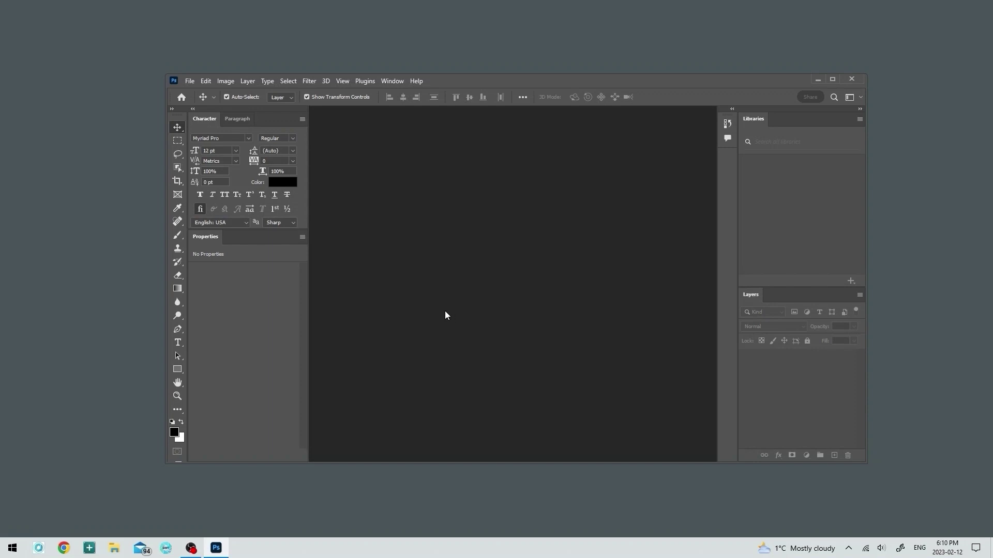
- Minimise the empty Photoshop window to reveal the DROPLET-DEMO presets gallery
left_click(819, 79)
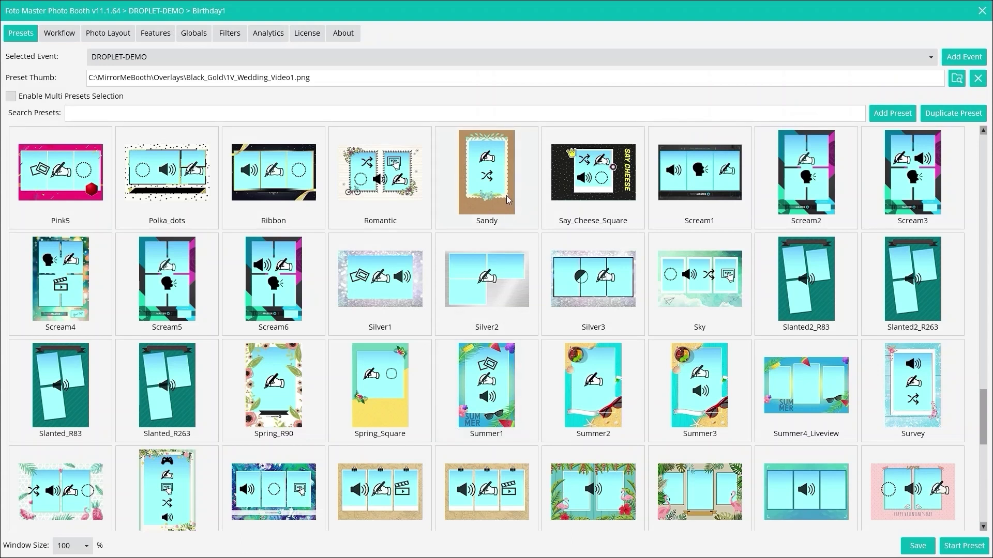
- Duplicate the Sandy preset and save the copy as DROPLET-EXAMPLE
left_click(507, 195)
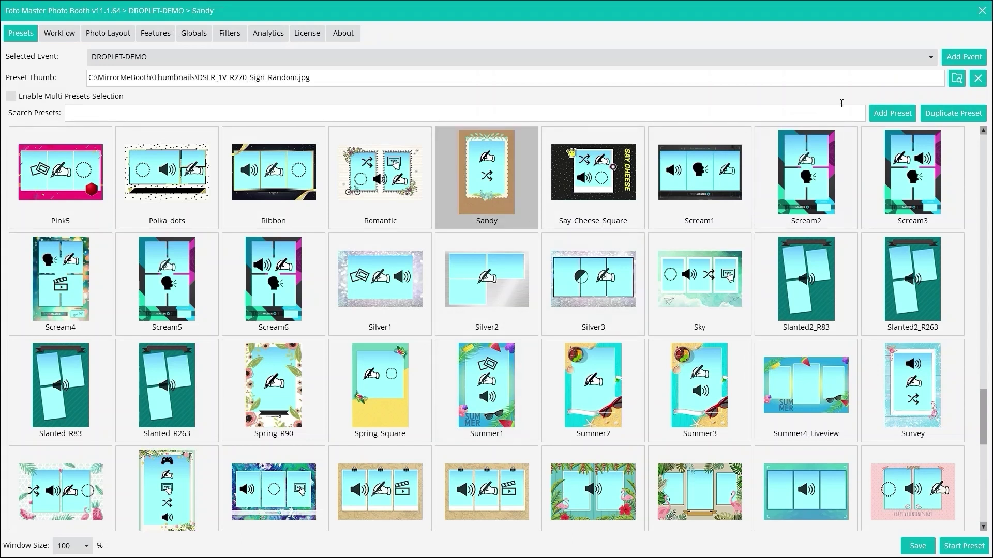
left_click(950, 114)
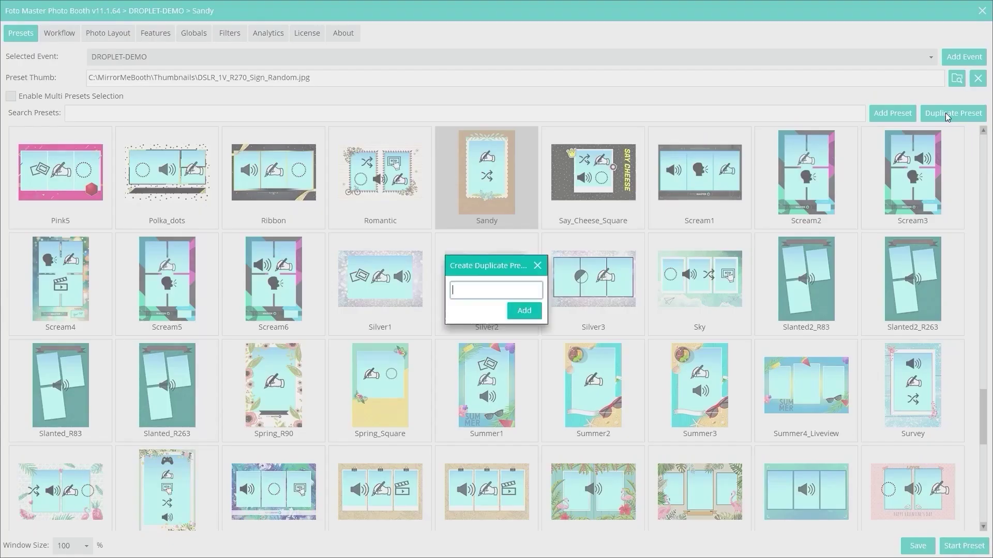
type("DROPLET-EXAMPLE")
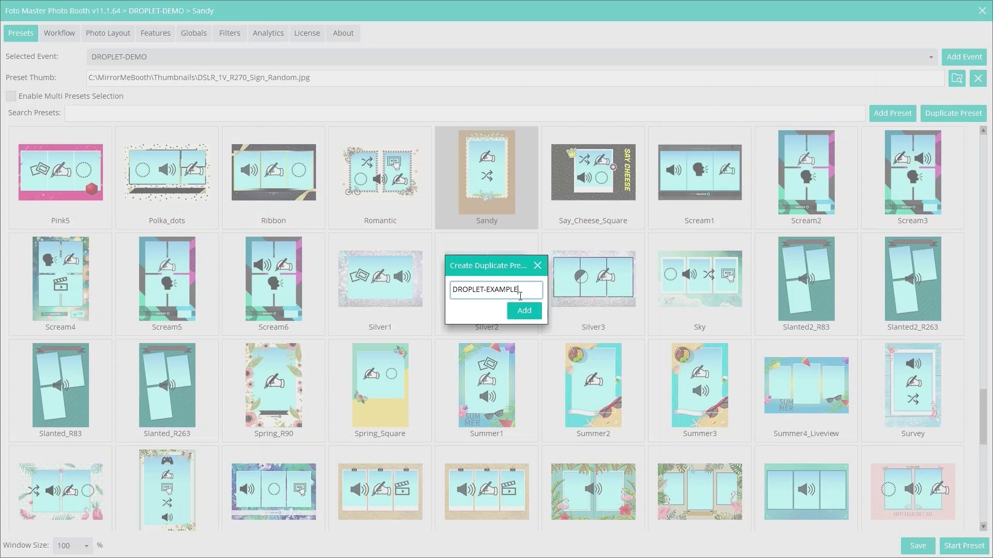
left_click_drag(462, 313, 438, 307)
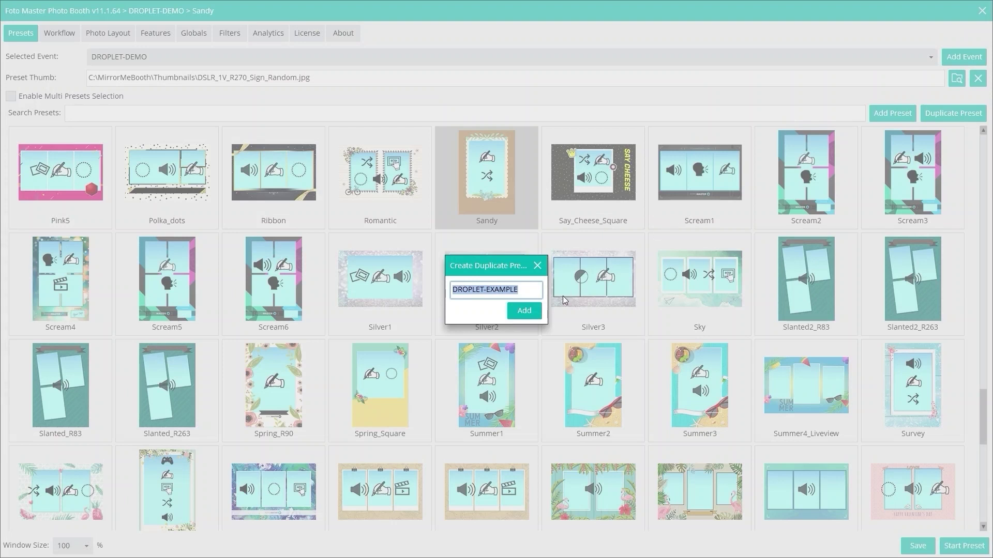
left_click(536, 314)
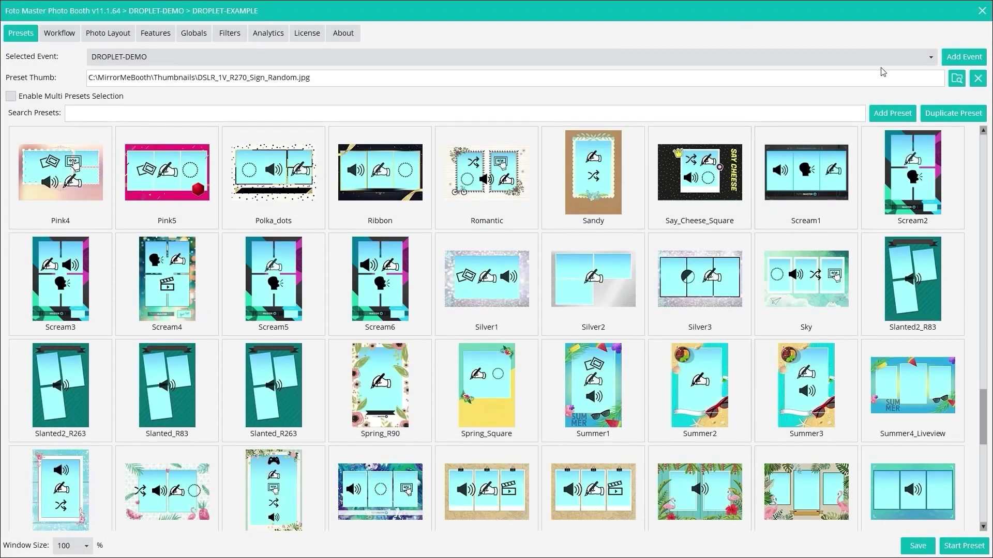
- Create a new event named DROPLET-EXAMPLE
left_click(957, 61)
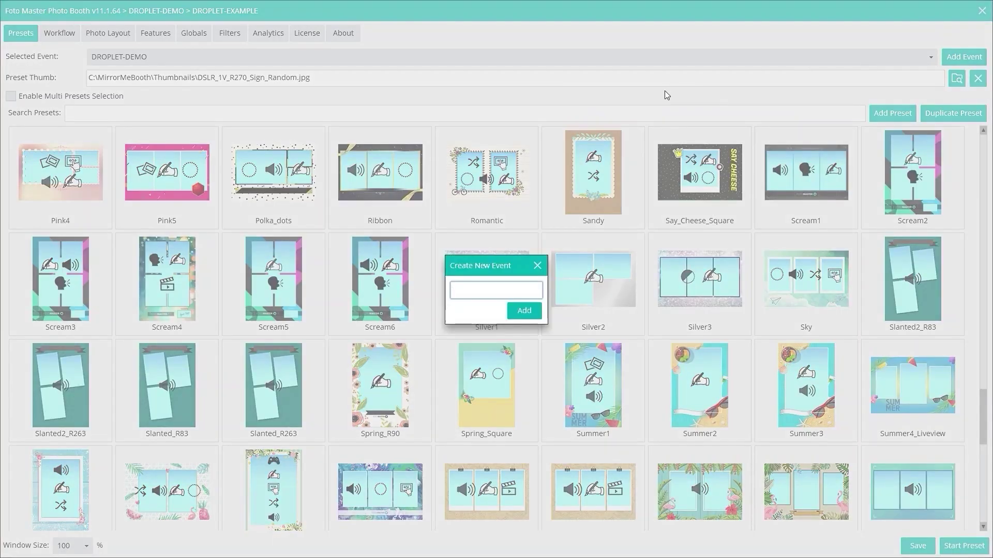
key("ctrl+v")
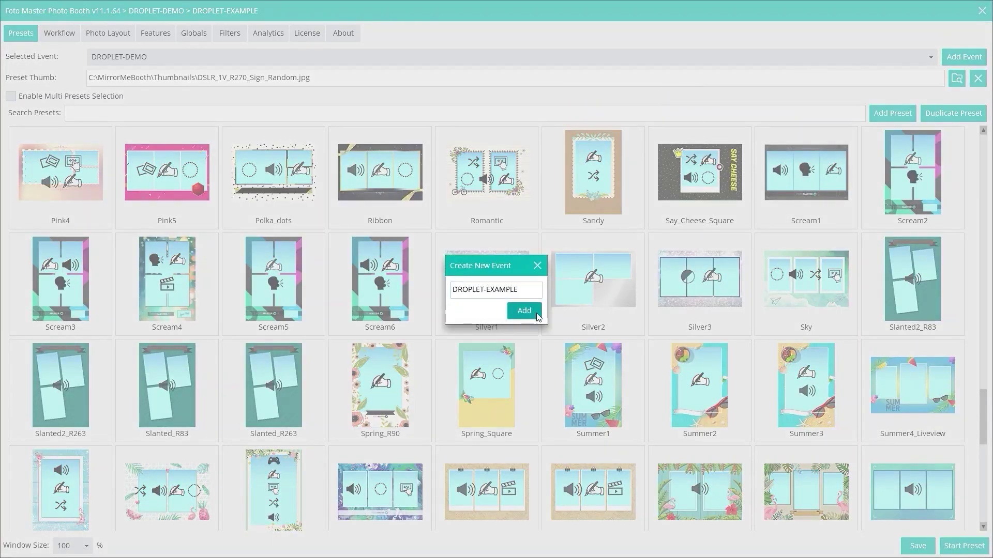
left_click(539, 316)
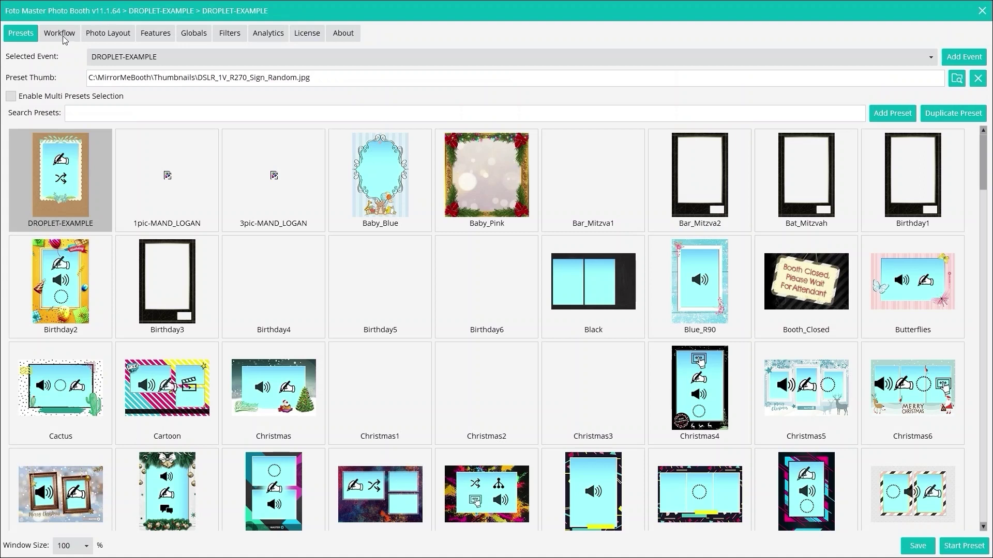
- Look over the DROPLET-EXAMPLE photo layout, then show its 12-state workflow
left_click(101, 33)
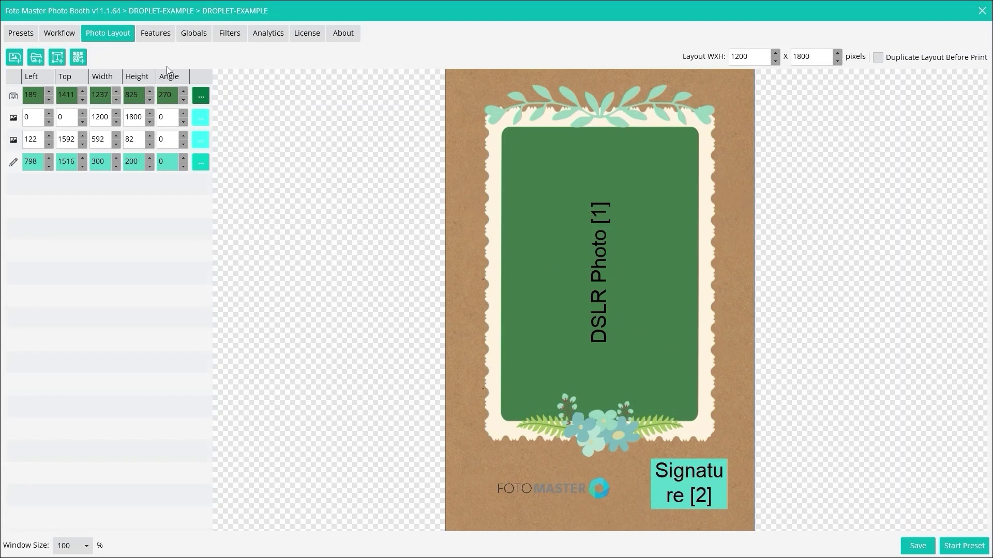
left_click(53, 34)
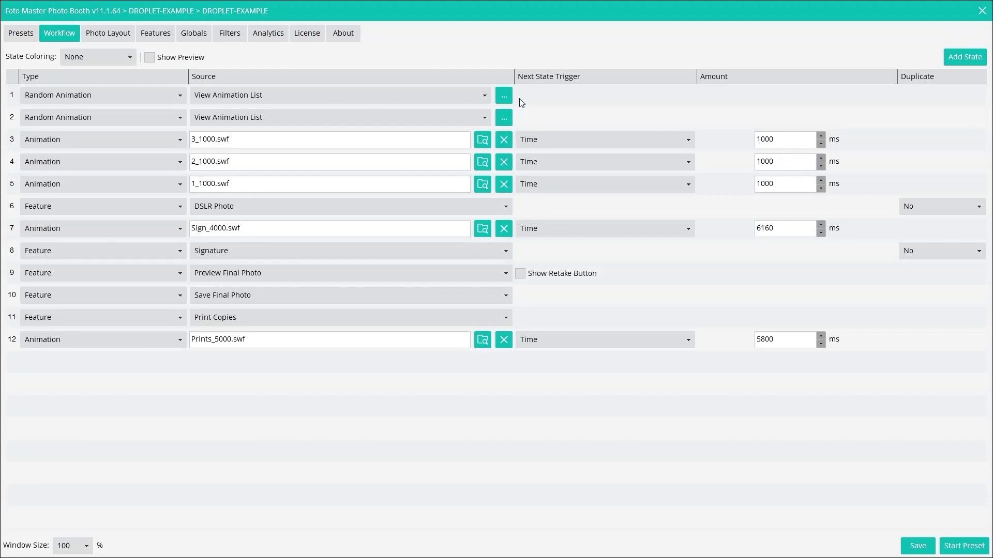
- Delete both Random Animation states from the top of the workflow
left_click(535, 101)
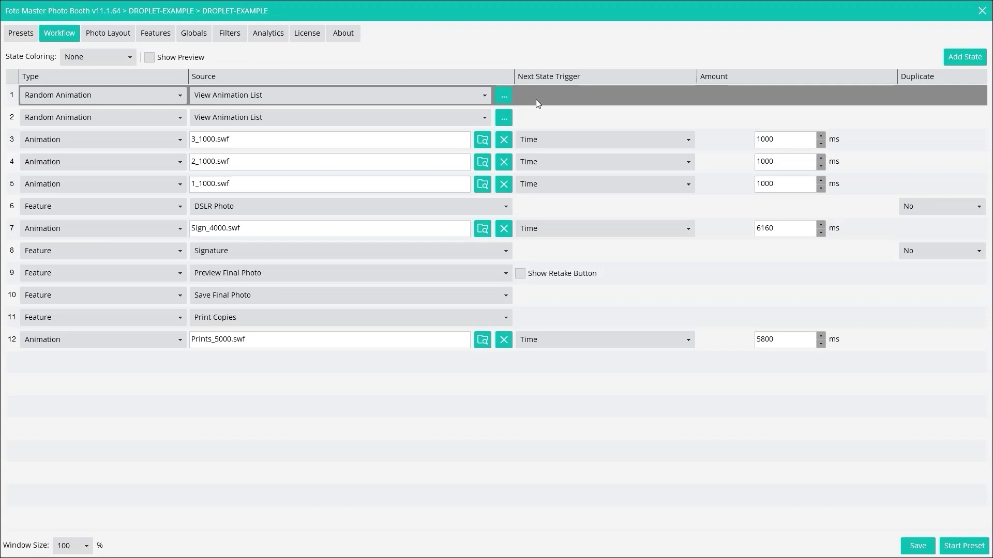
key("Delete")
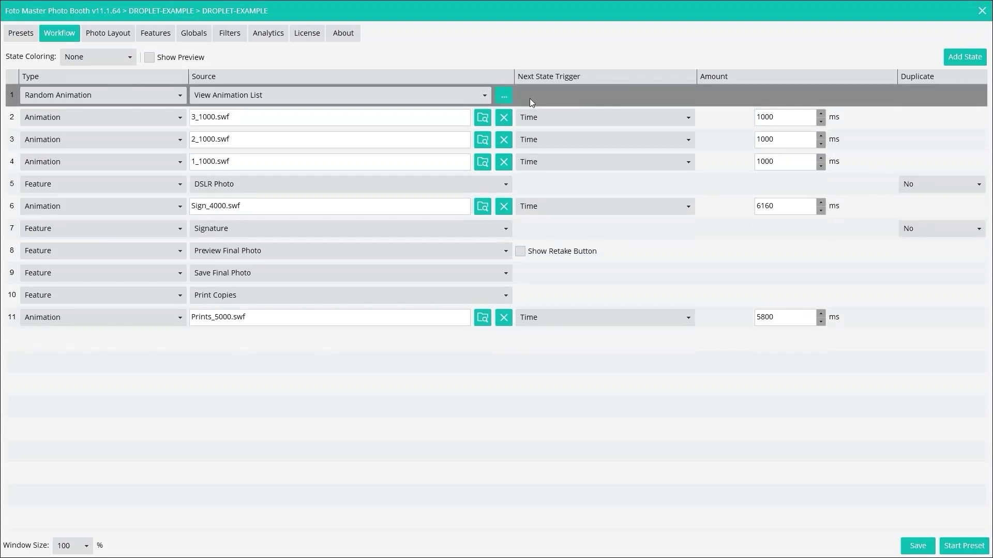
key("Delete")
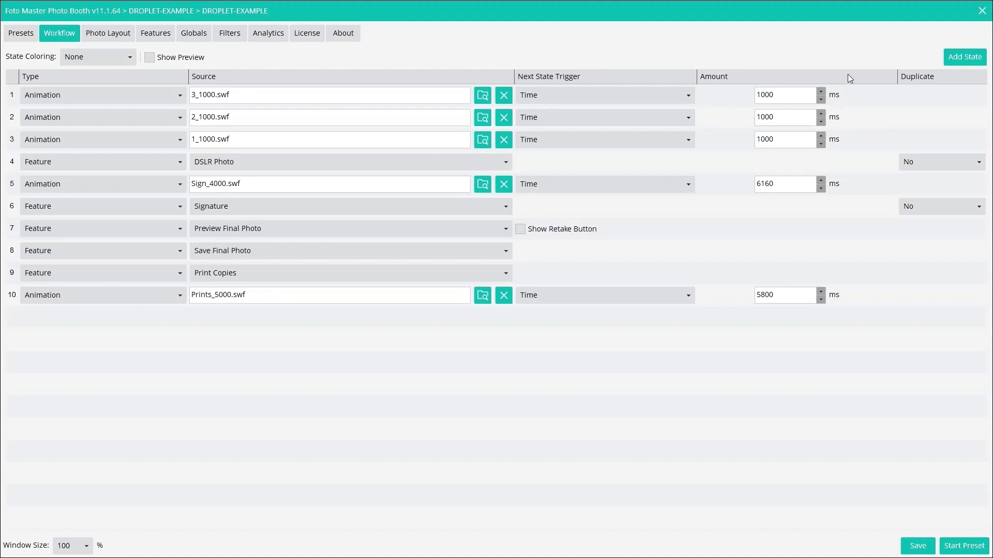
- Add a new first state with its type set to Animation
left_click(964, 57)
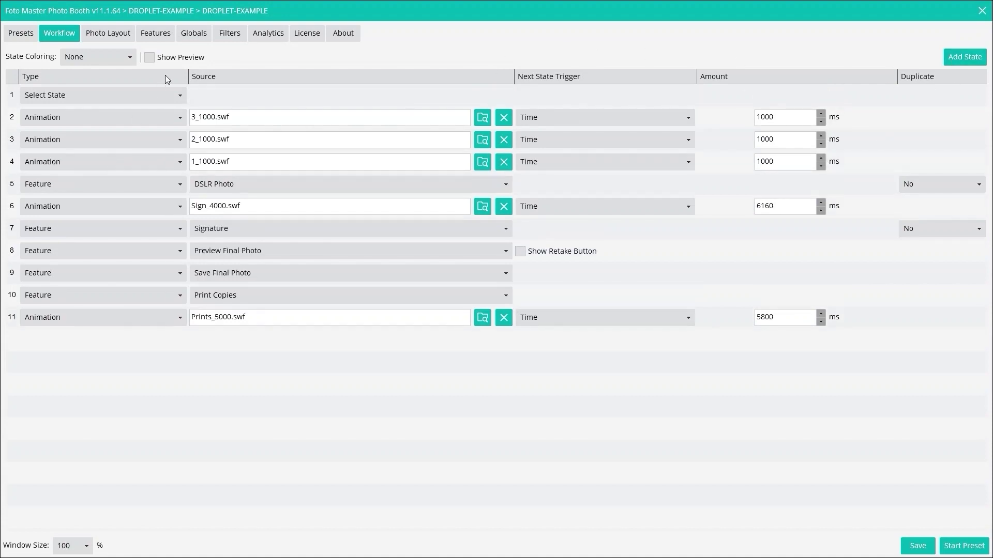
left_click(180, 96)
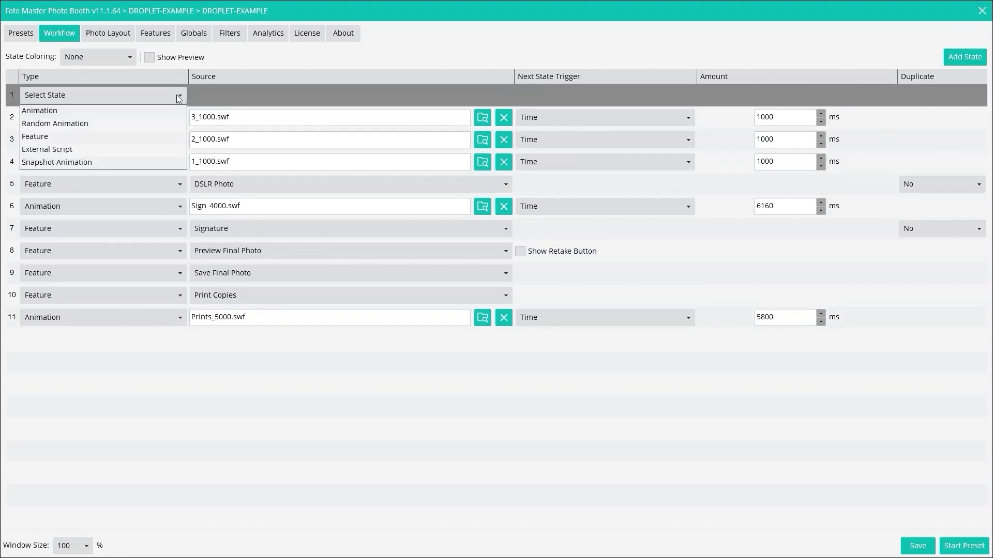
left_click(82, 112)
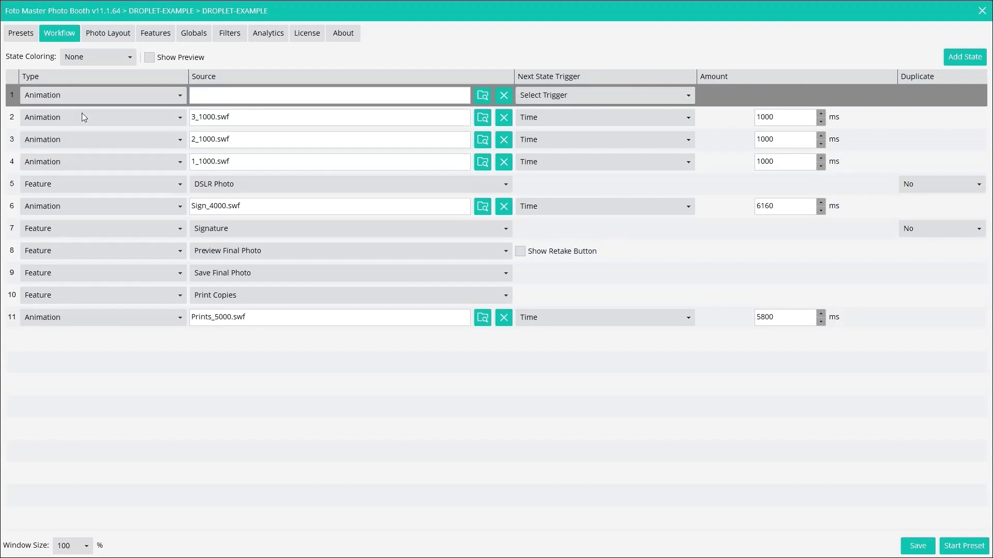
- Set the first state's animation to C:\MirrorMeBooth\Animations\Touch_To_Start\Button.swf
left_click(483, 96)
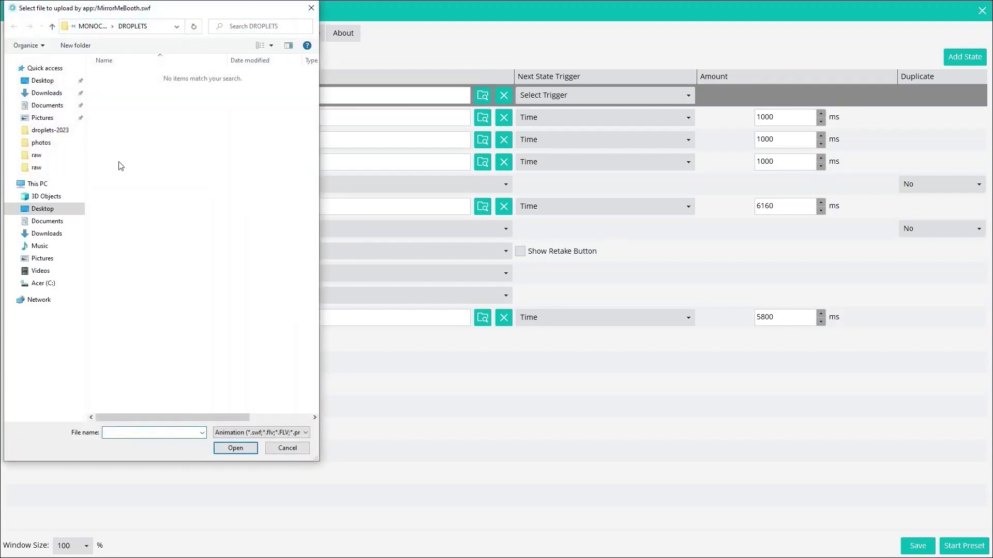
left_click(42, 286)
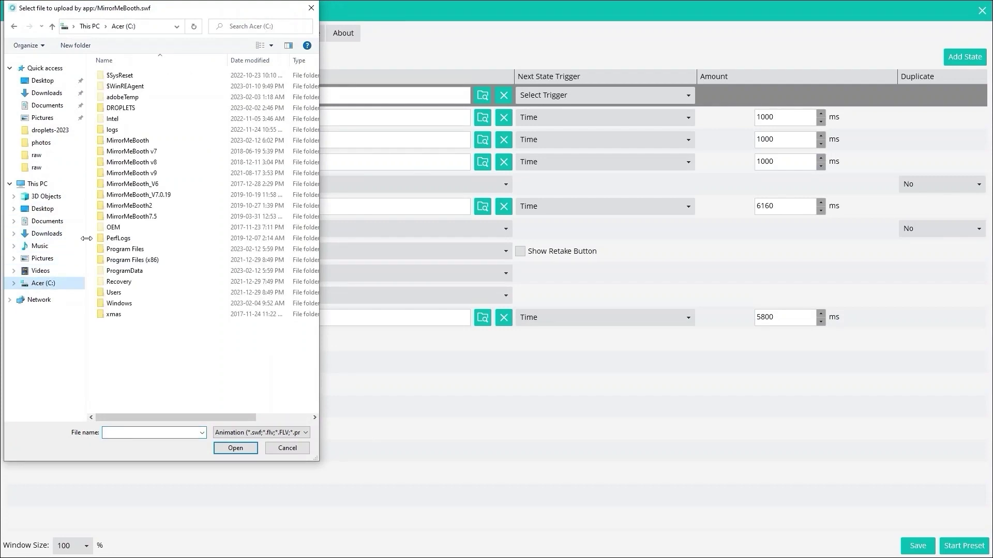
double_click(143, 145)
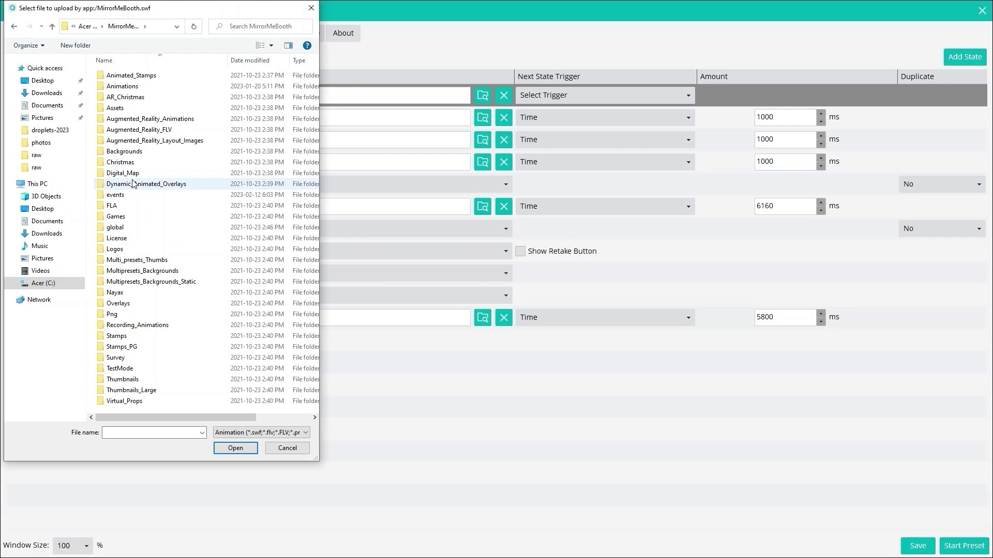
double_click(137, 87)
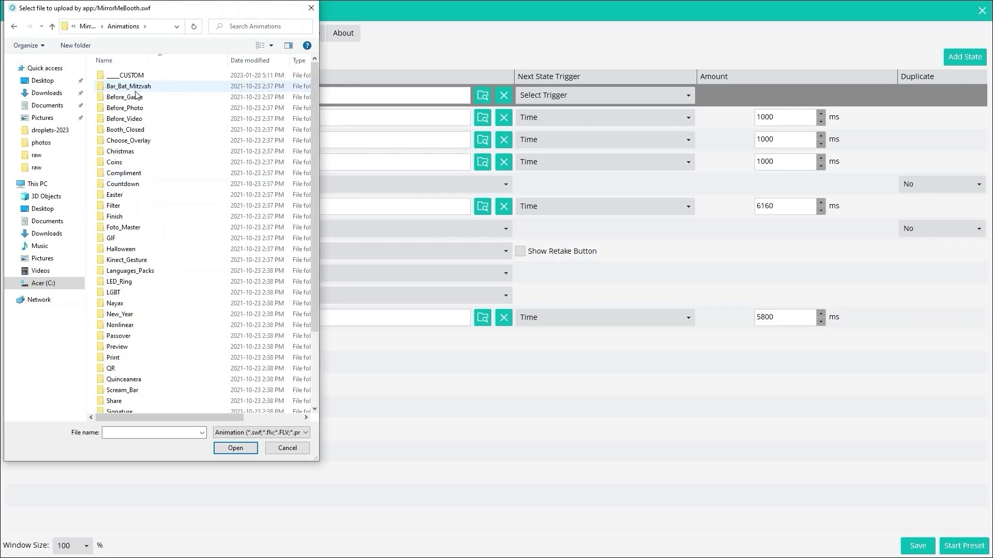
scroll(113, 316, "down", 2)
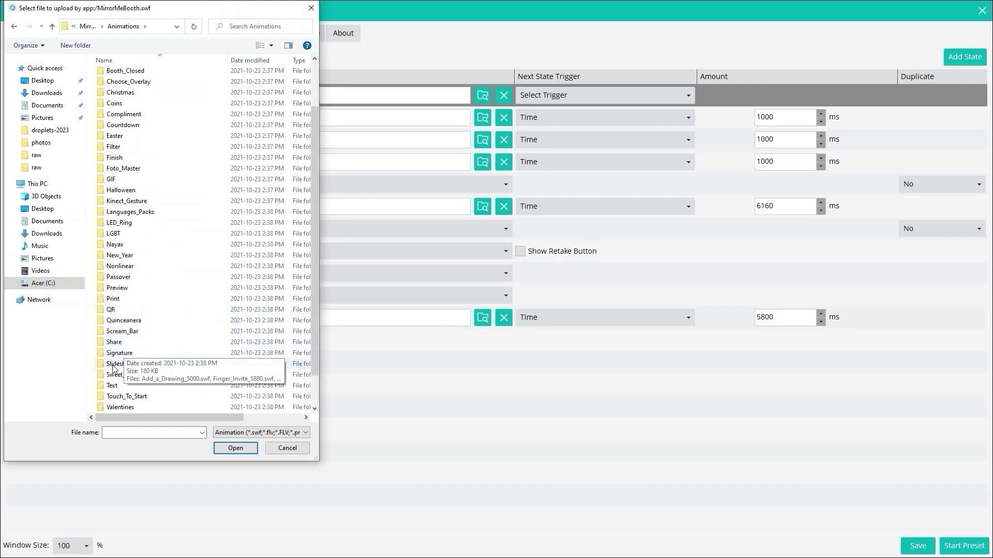
double_click(123, 398)
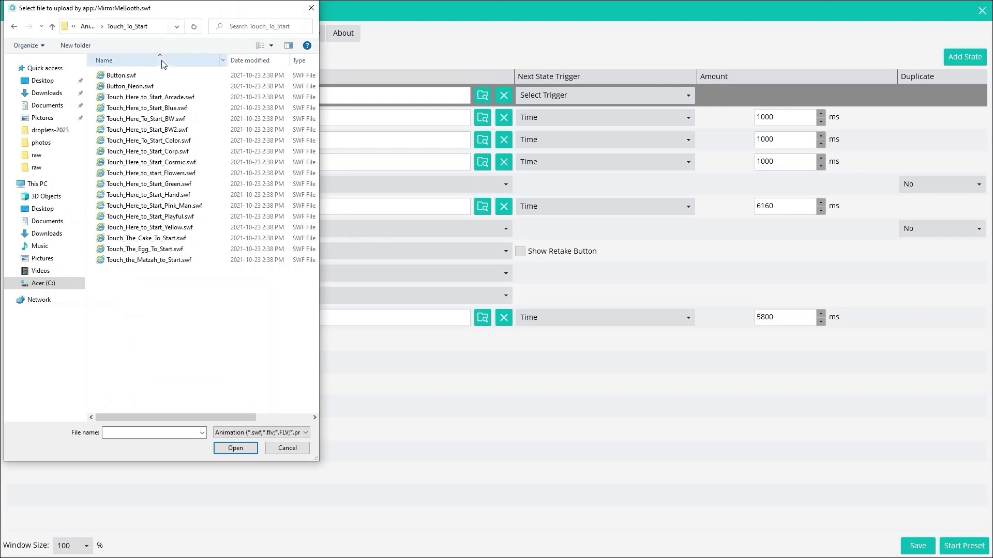
double_click(128, 76)
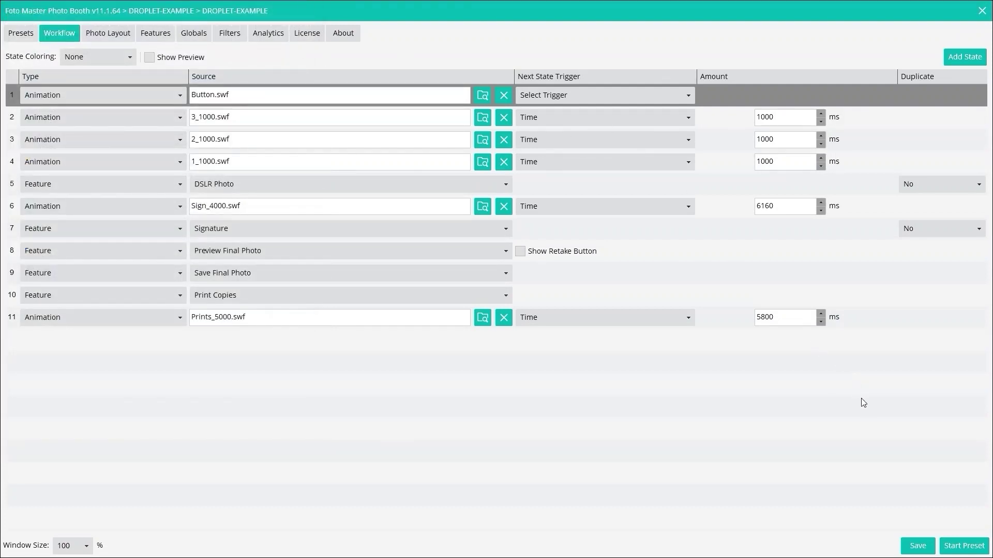
- Enable Show Preview, set state 1's Next State Trigger to Touch, save, and preview state 2
left_click(149, 57)
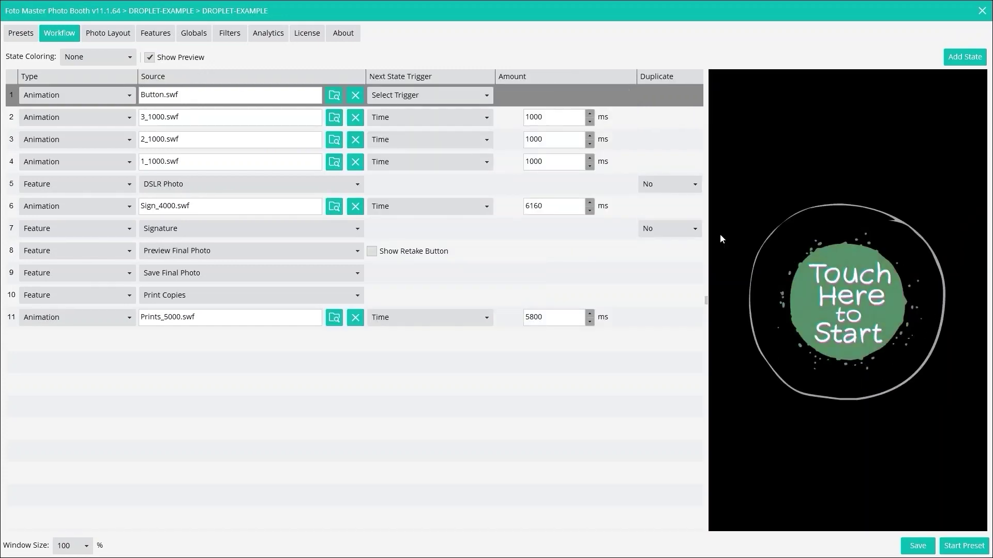
left_click(429, 96)
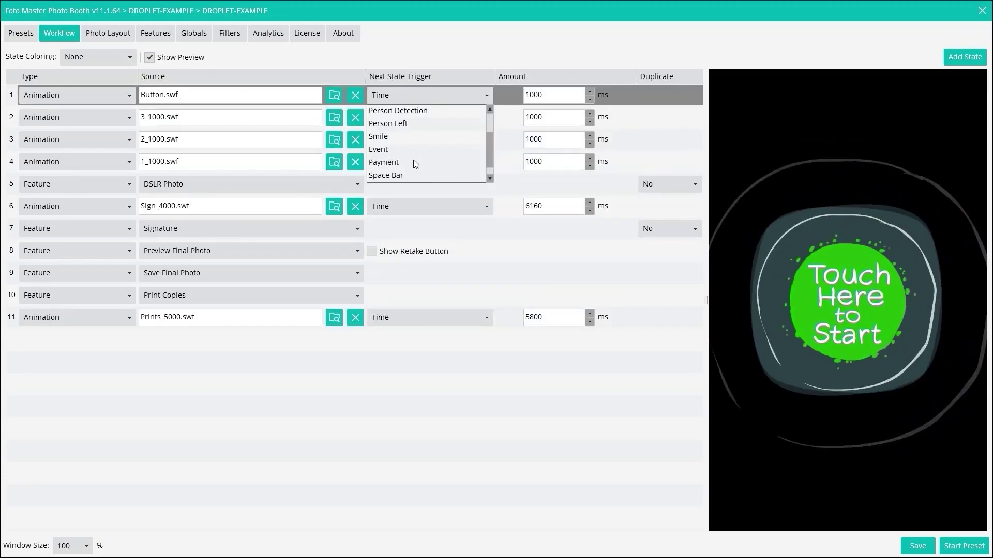
scroll(412, 161, "down", 1)
scroll(412, 166, "up", 1)
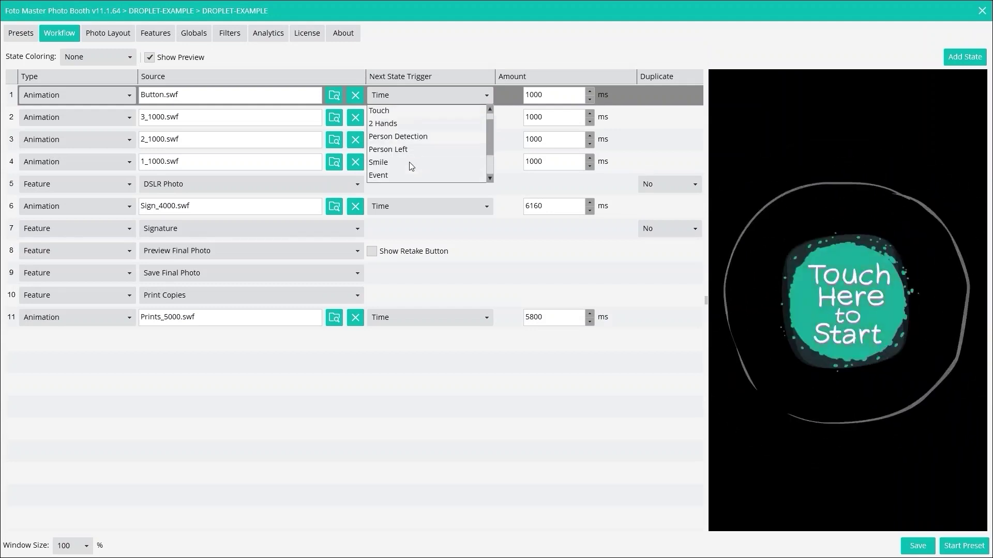
left_click(415, 112)
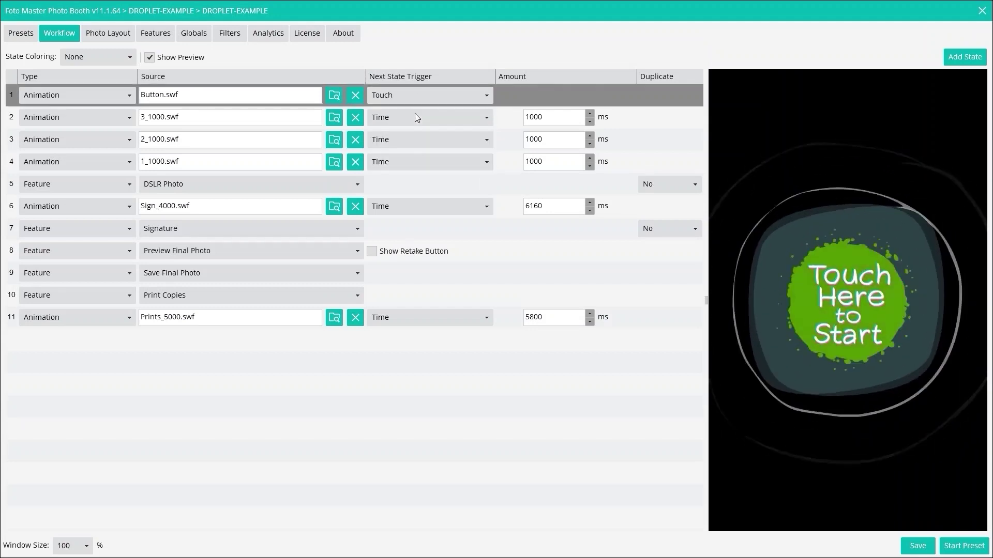
left_click(905, 547)
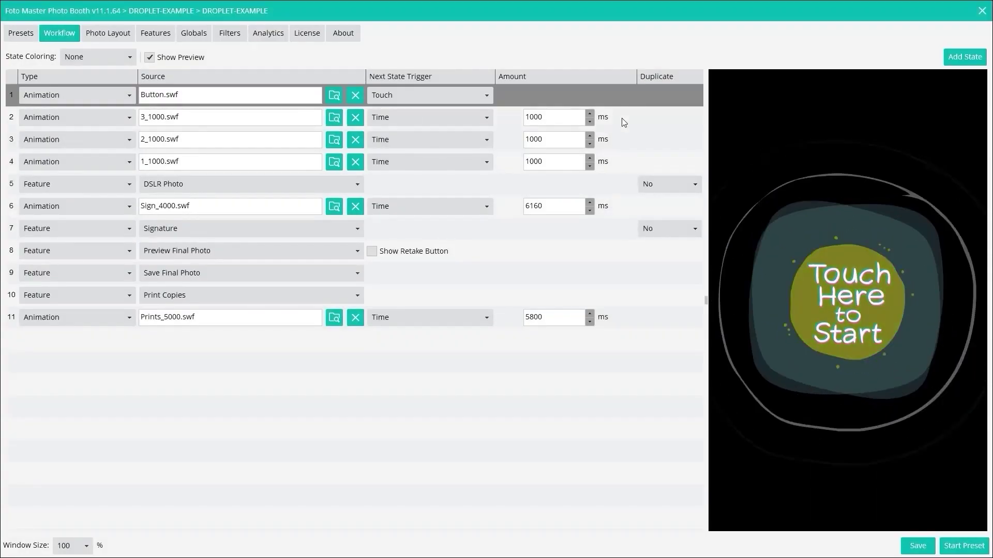
left_click(613, 117)
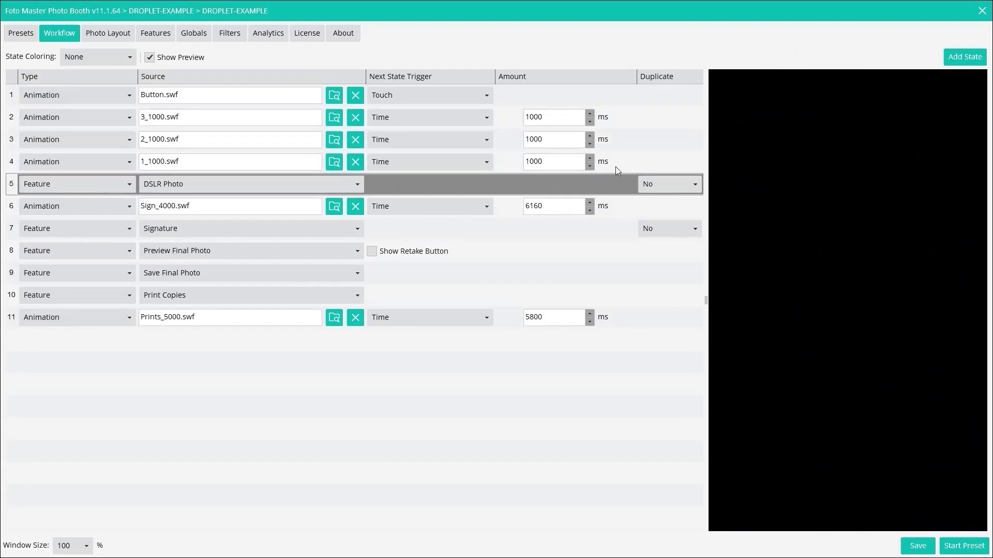
- Insert an External Script state after DSLR Photo running MONOCHROME-1.exe with the last raw photo path
left_click(954, 58)
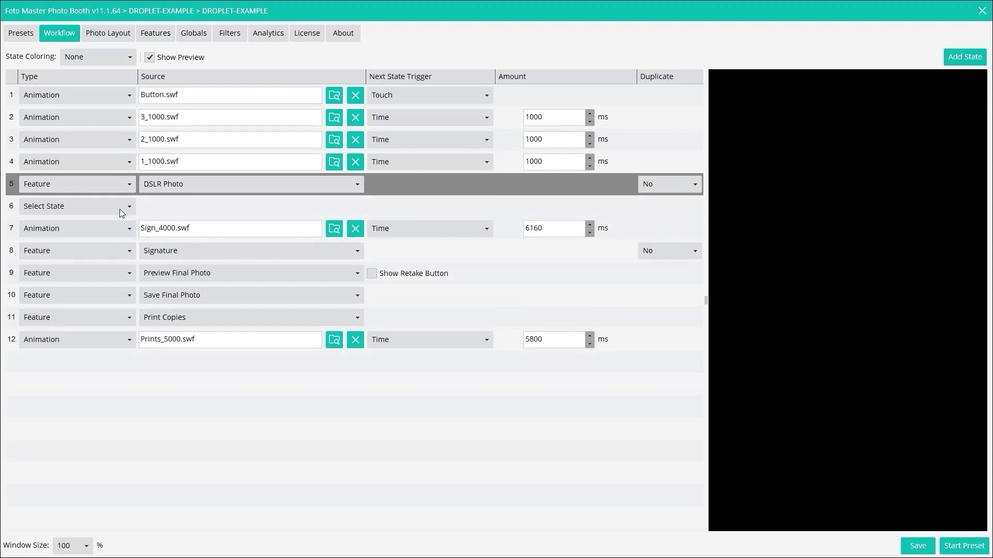
left_click(120, 208)
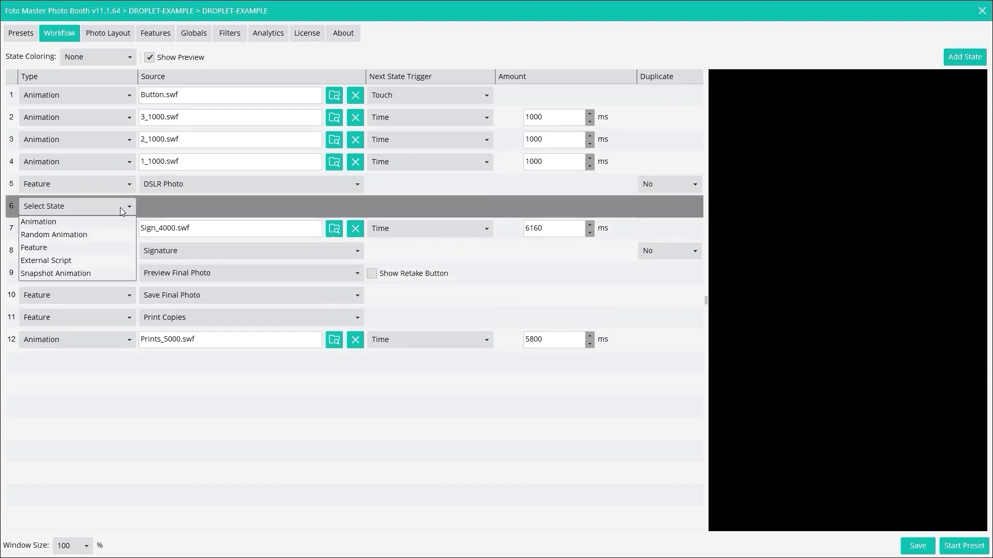
left_click(58, 261)
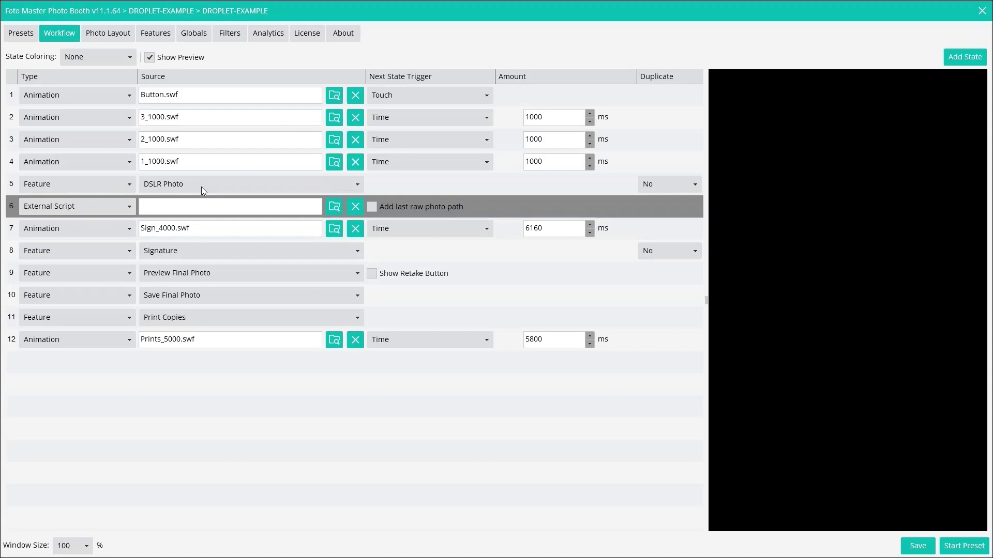
left_click(335, 207)
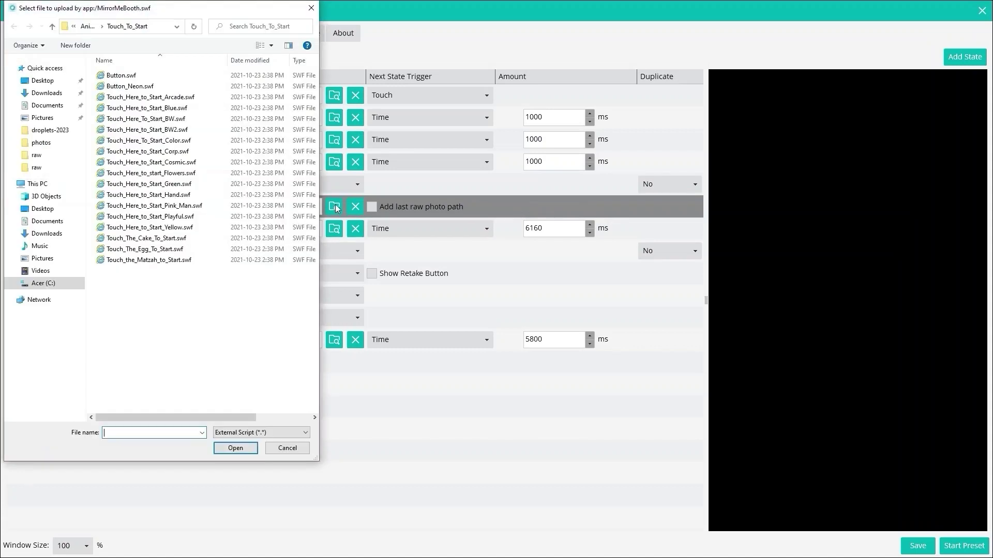
left_click(51, 83)
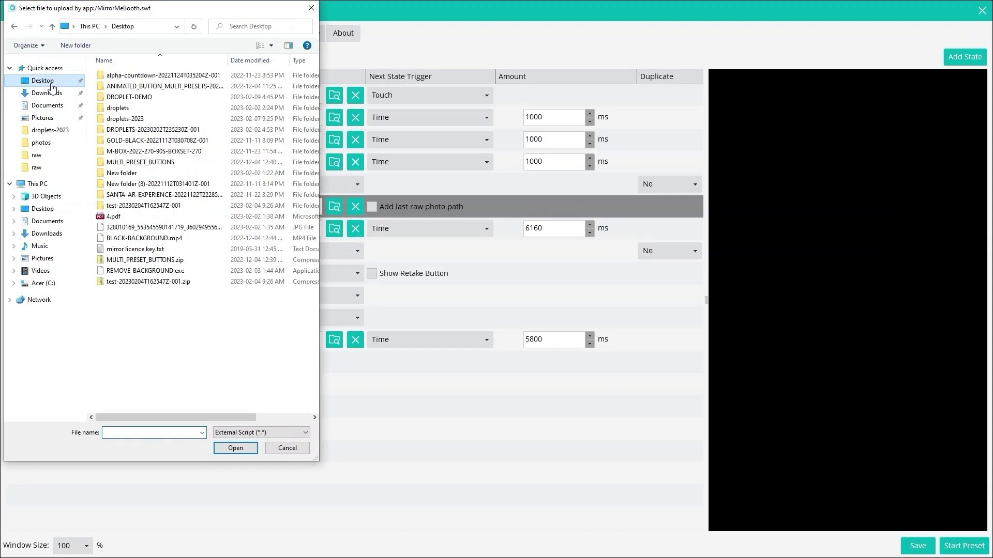
double_click(122, 98)
double_click(121, 78)
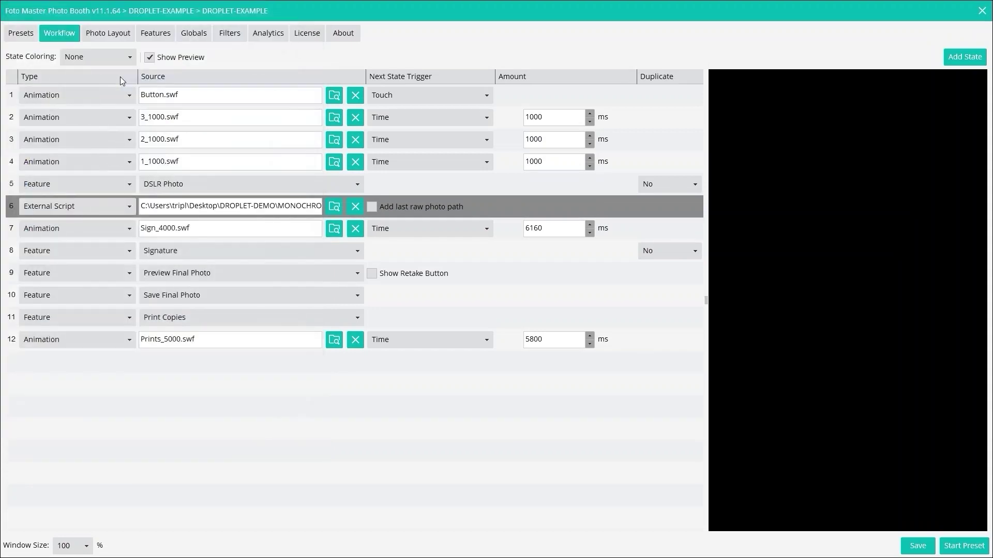
left_click(372, 207)
- Save the preset, preview the Sign_4000.swf state, and select the Signature state
left_click(924, 547)
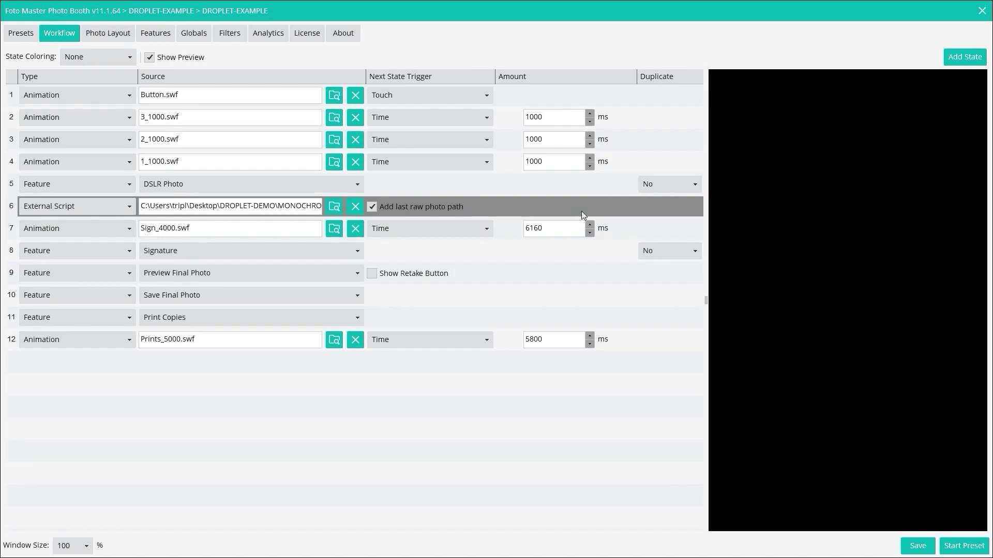
left_click(628, 231)
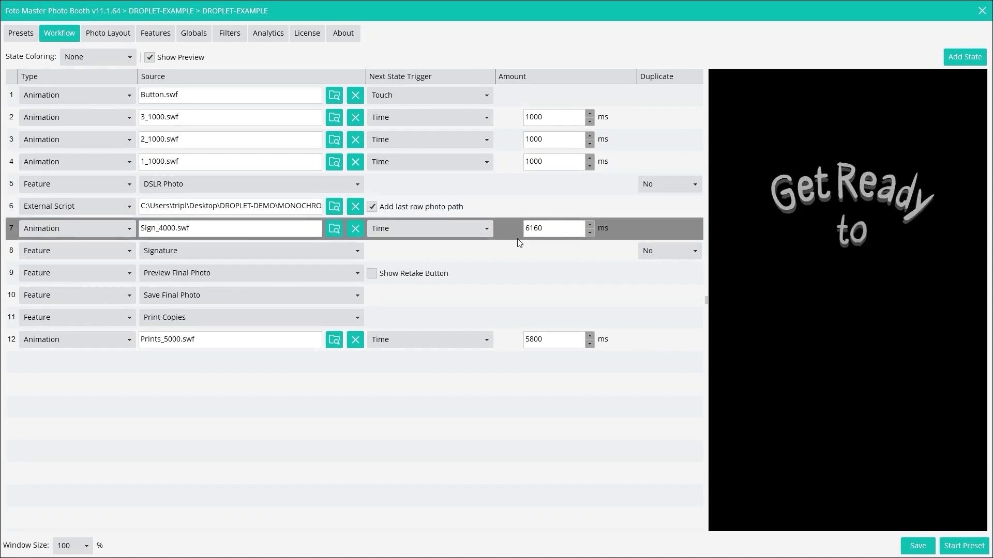
left_click(467, 252)
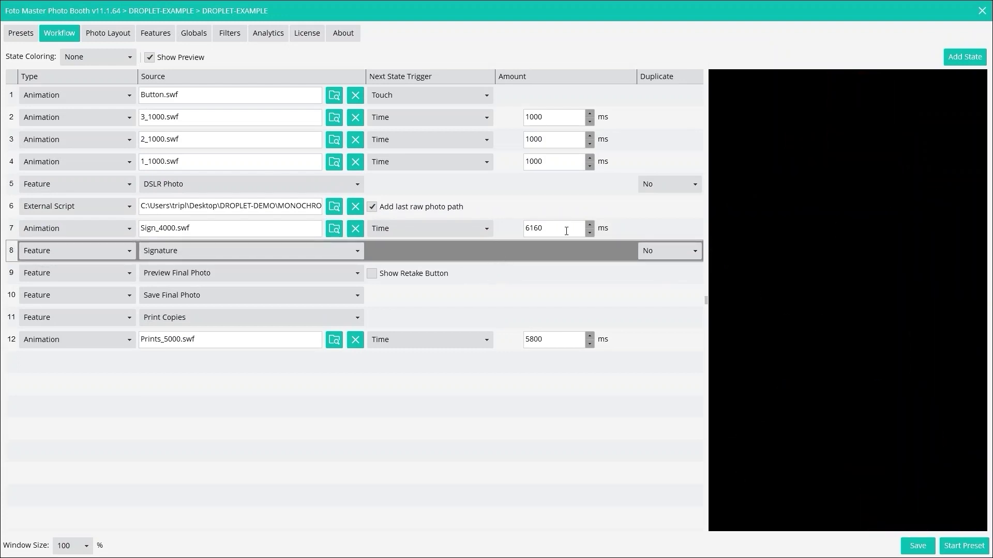
- Insert an Animation state after Signature playing Compliment/A_Picture_To_Remember_Forever_5000.swf
left_click(965, 57)
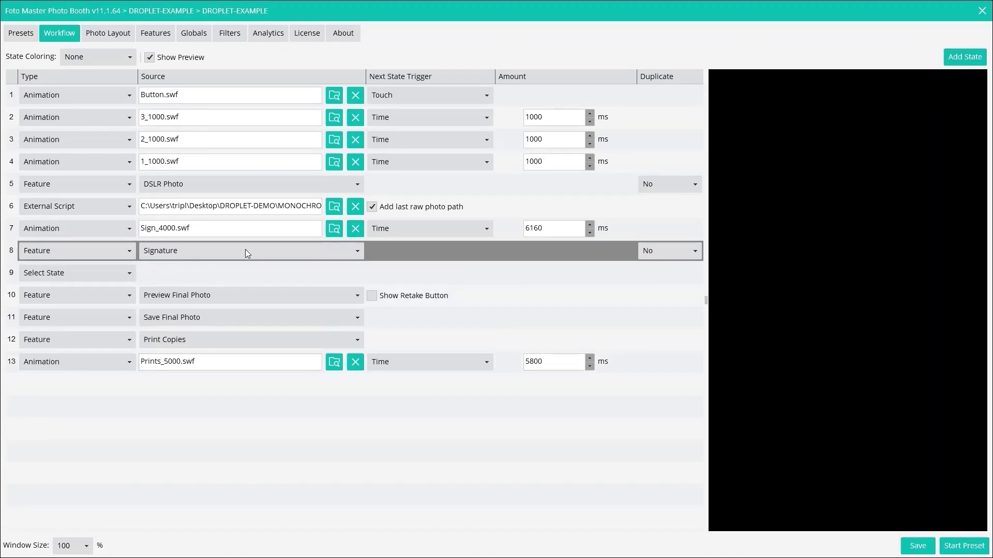
left_click(125, 278)
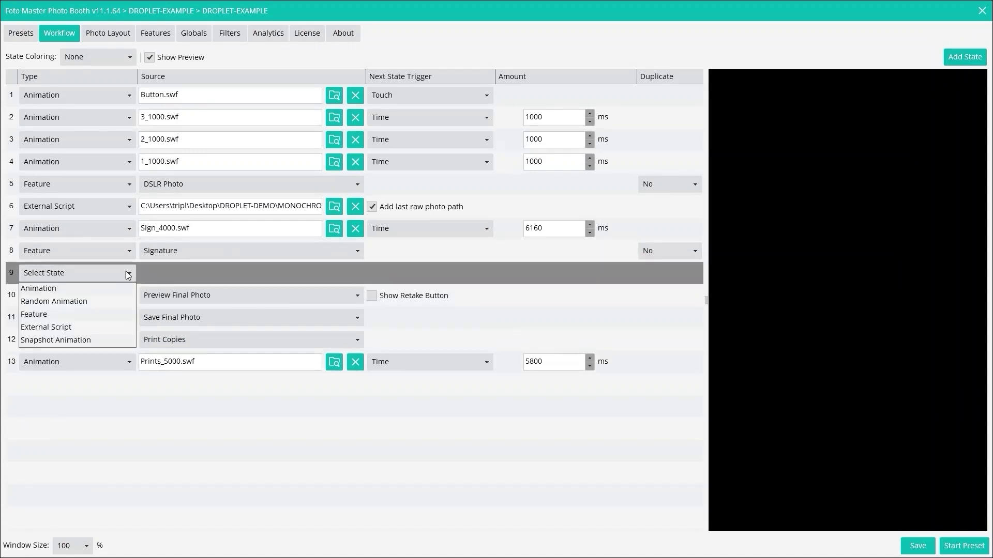
left_click(59, 295)
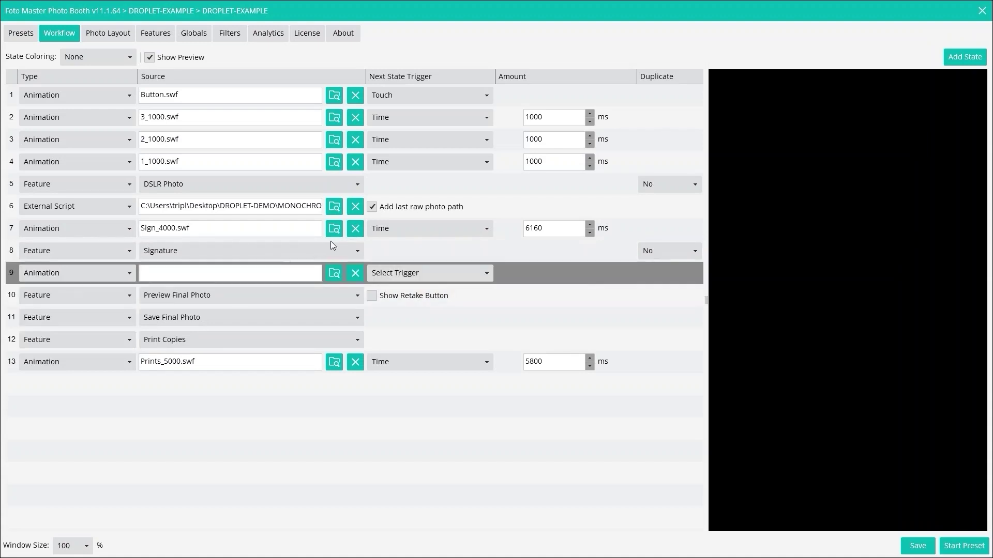
left_click(331, 276)
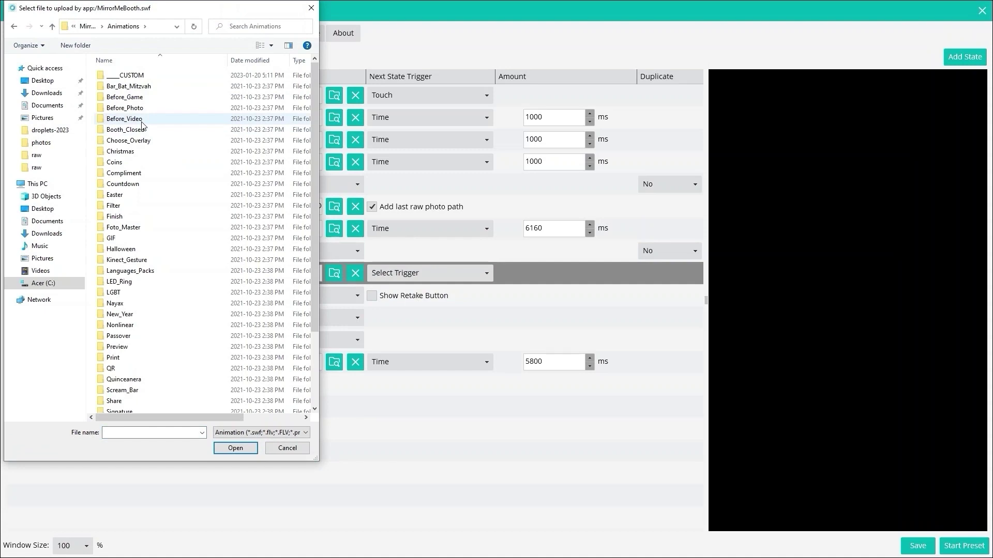
double_click(126, 173)
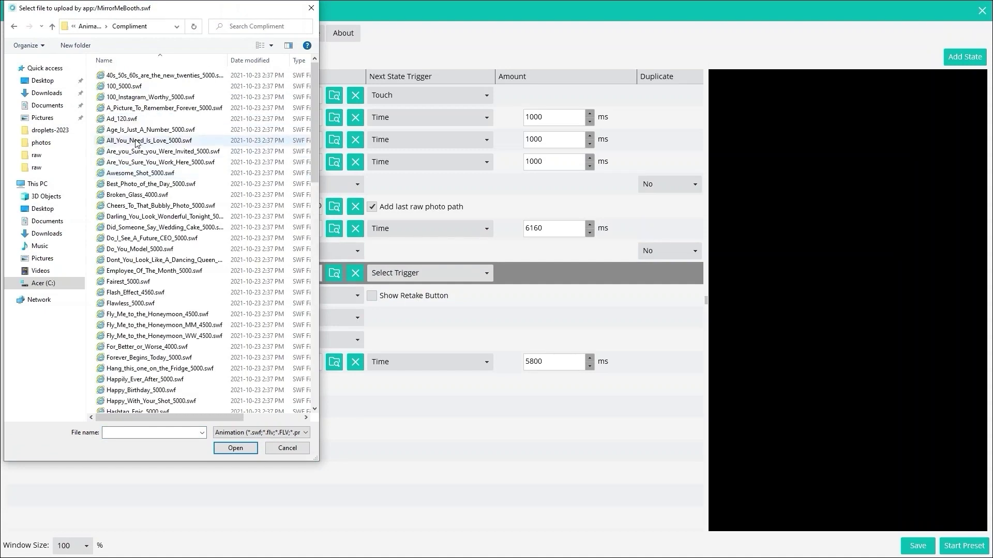
double_click(137, 107)
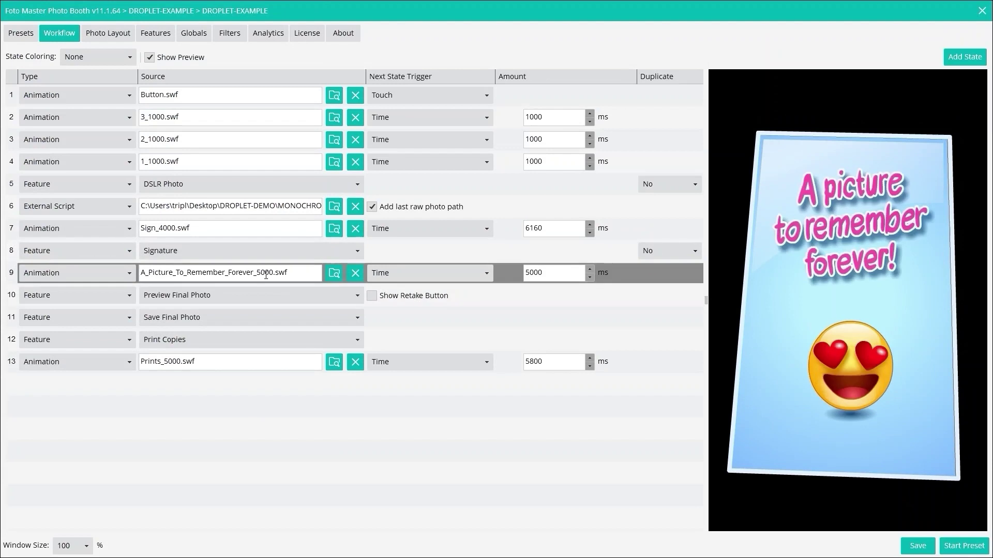
- Add step 10 below step 9 as a Feature step set to Reload Raw Photos
key("Insert")
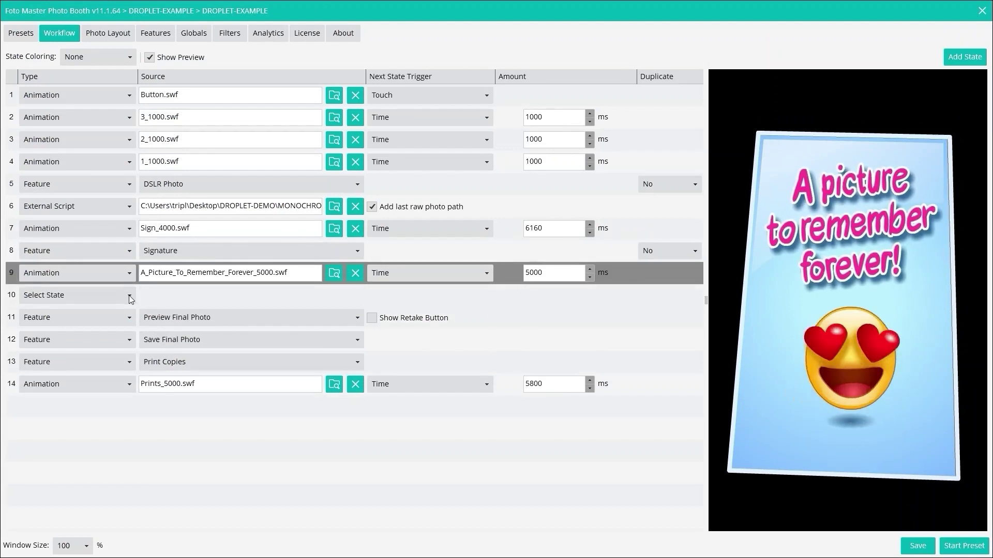
left_click(130, 297)
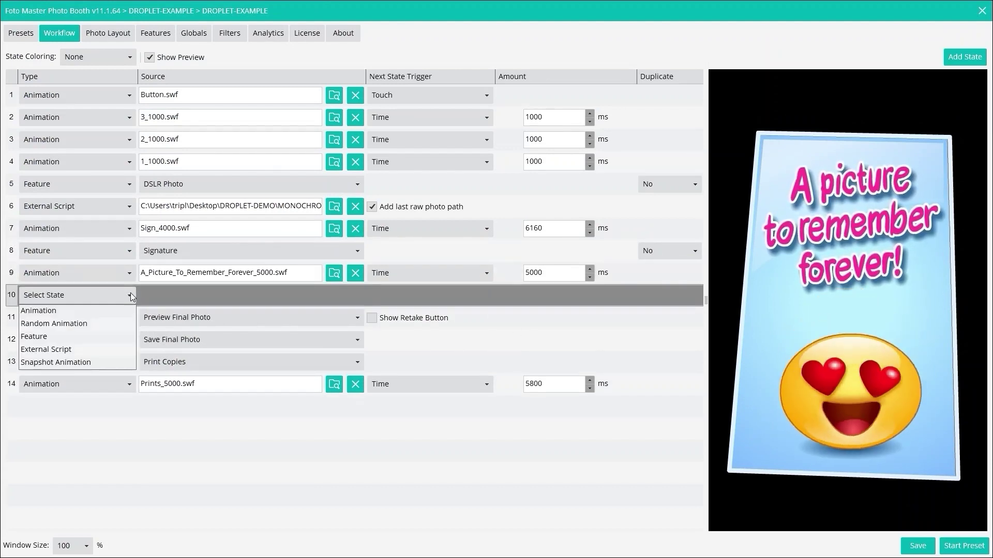
left_click(83, 337)
left_click(346, 295)
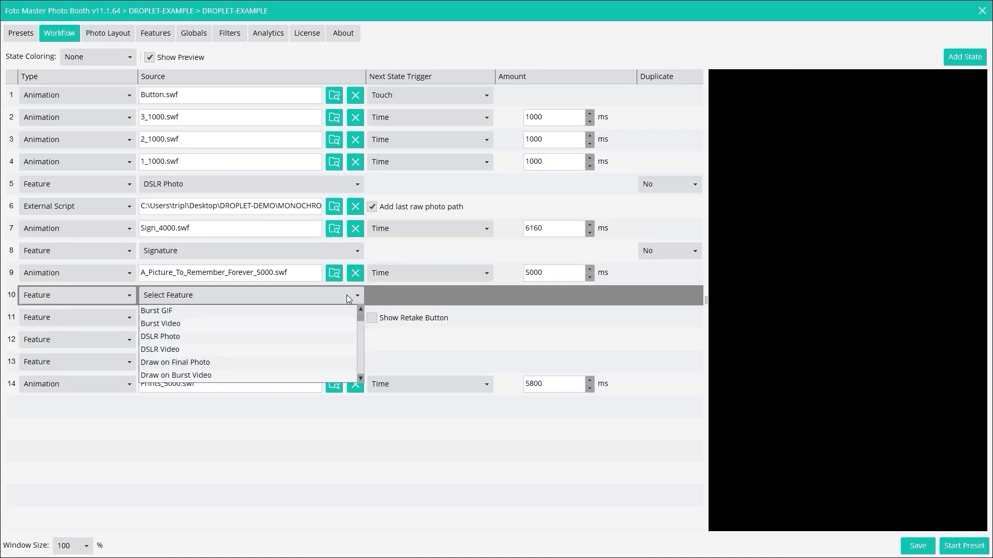
scroll(228, 344, "down", 6)
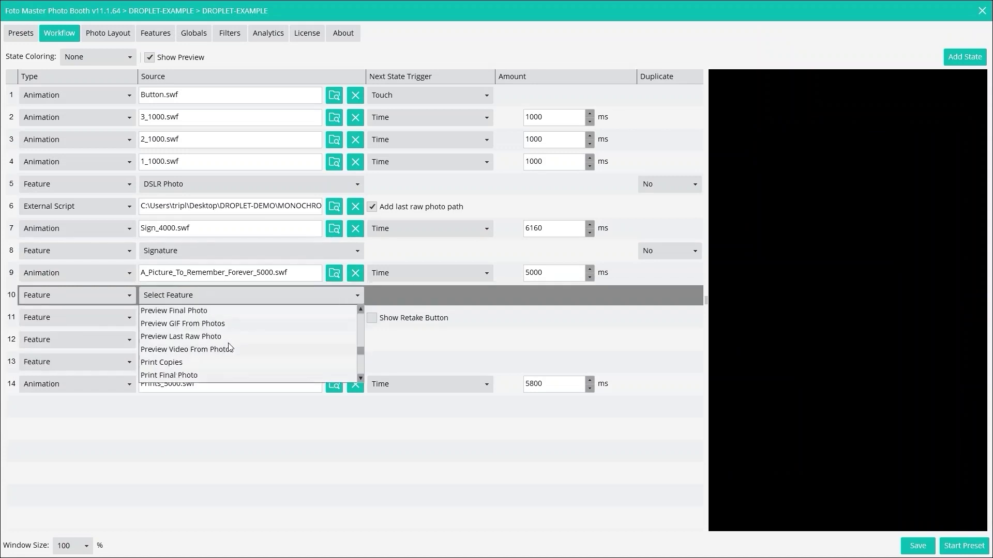
scroll(231, 348, "down", 1)
left_click(198, 354)
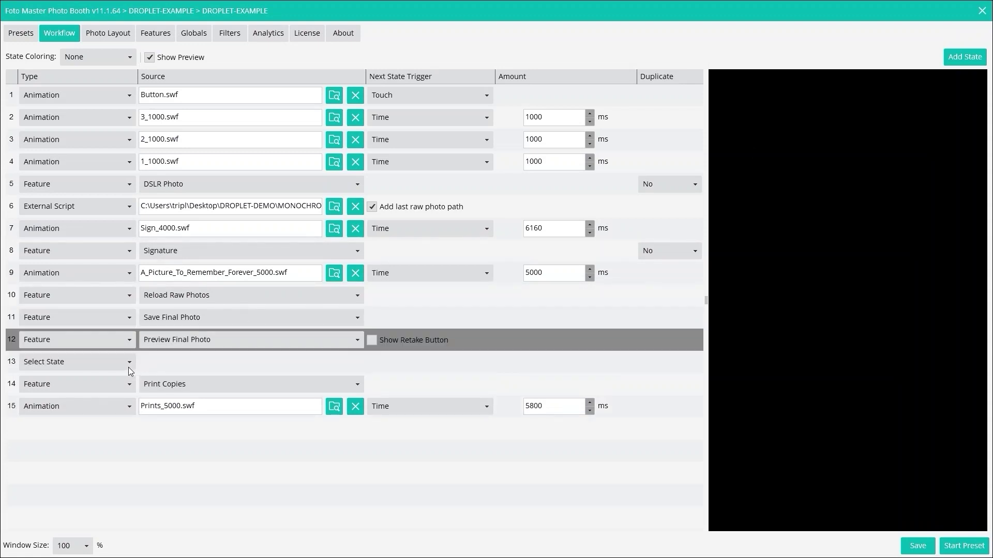
- Make step 13 a Reload Raw Photos feature and move it between Save Final Photo and Preview Final Photo
left_click(128, 366)
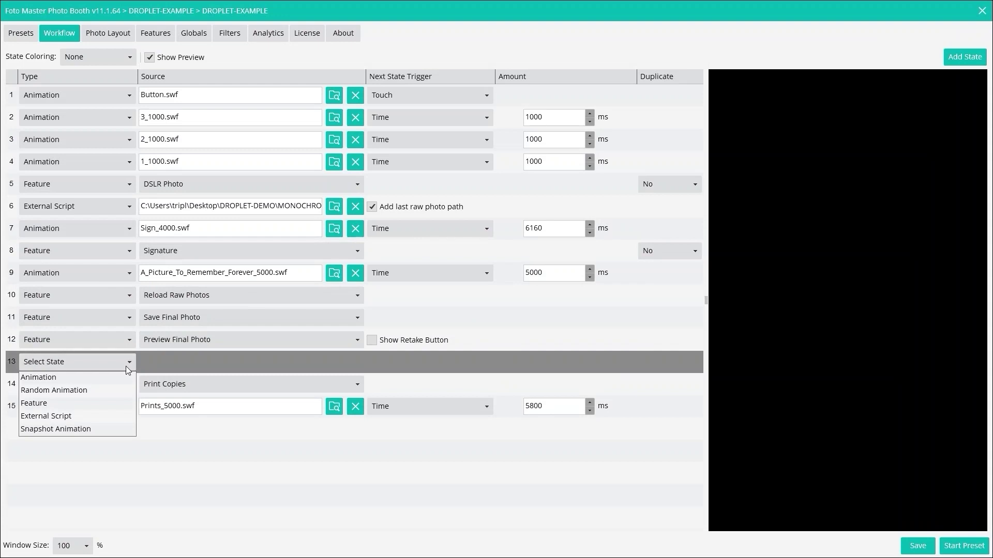
left_click(42, 404)
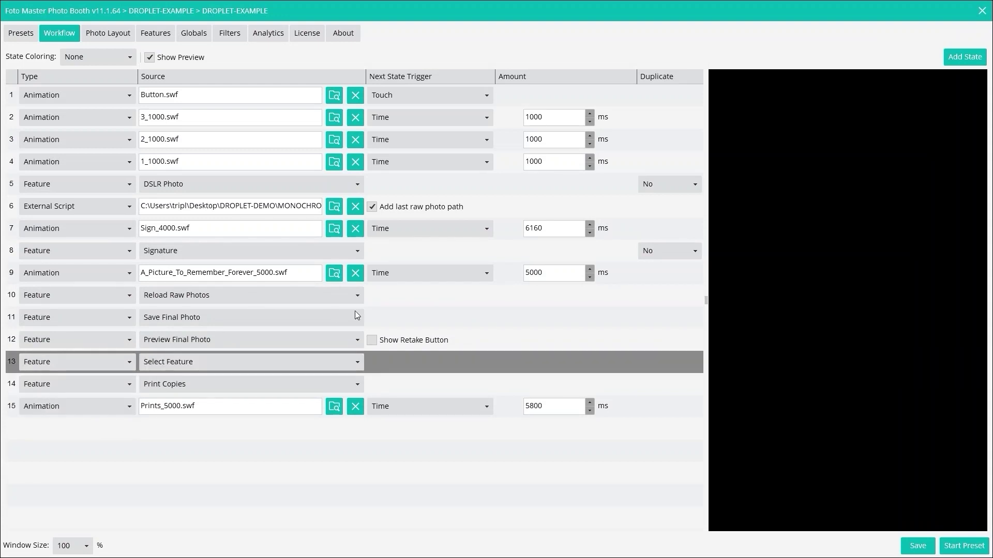
left_click(352, 364)
scroll(199, 405, "down", 3)
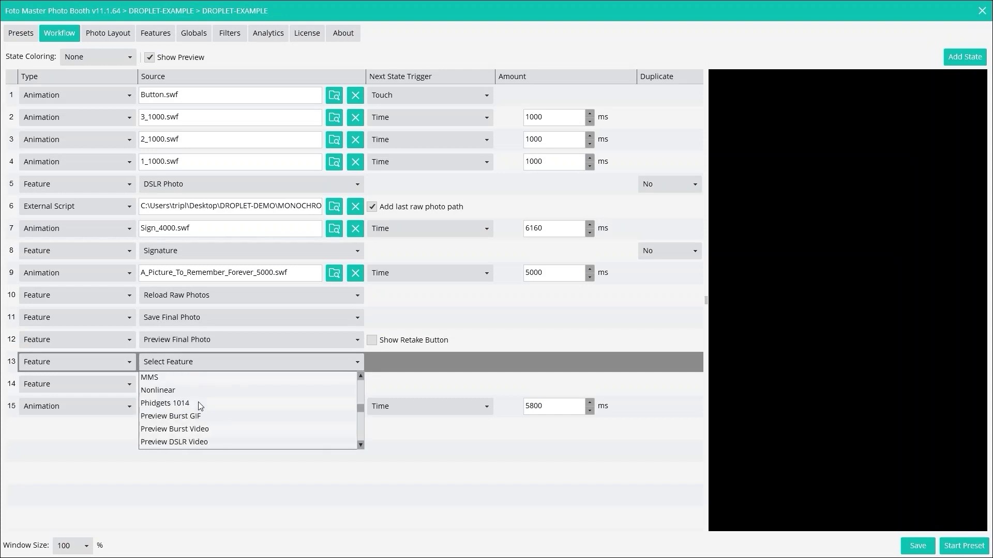
scroll(198, 402, "down", 4)
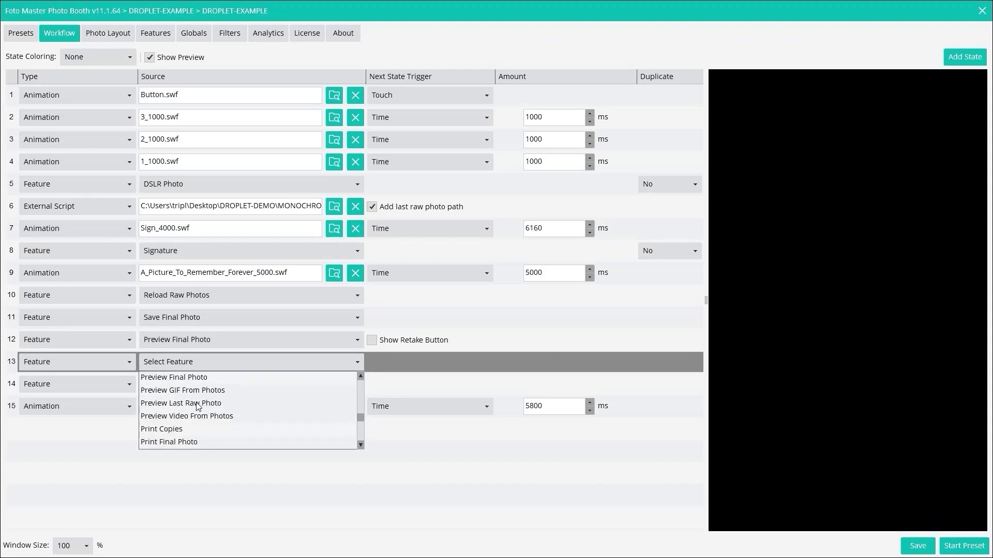
left_click(189, 419)
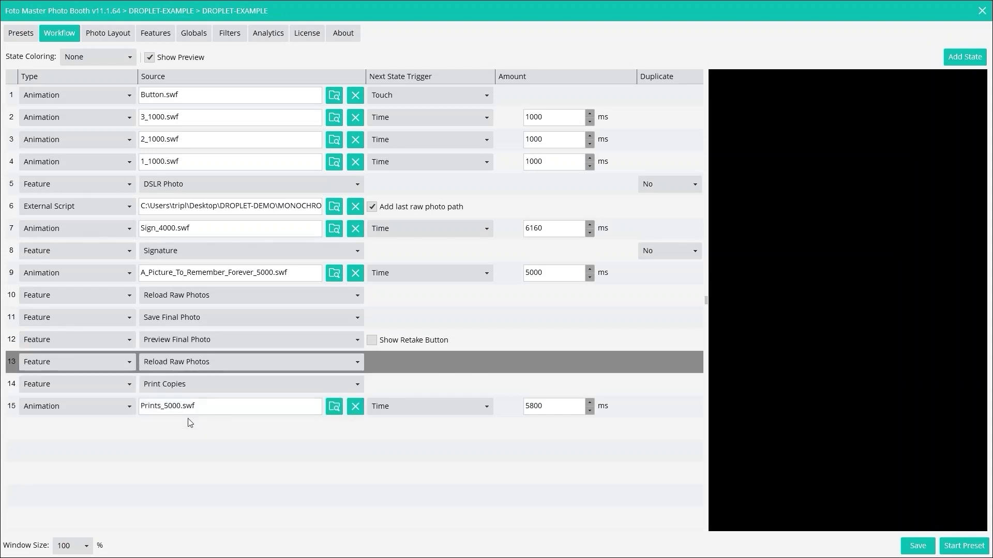
left_click(369, 354)
left_click_drag(388, 372, 393, 336)
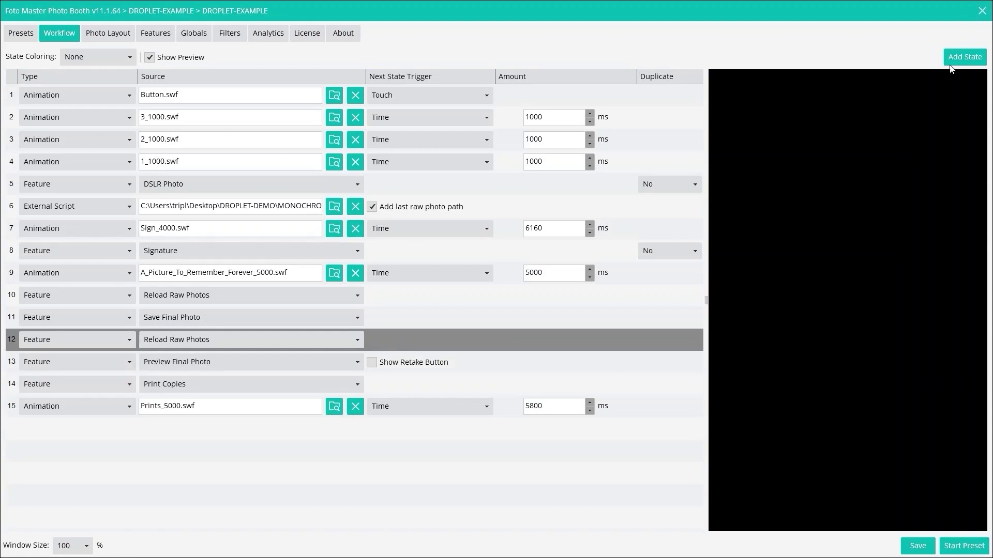
- Save, run a test session through countdown and signature with DONE, then exit to the presets
left_click(911, 549)
left_click(958, 548)
left_click(564, 294)
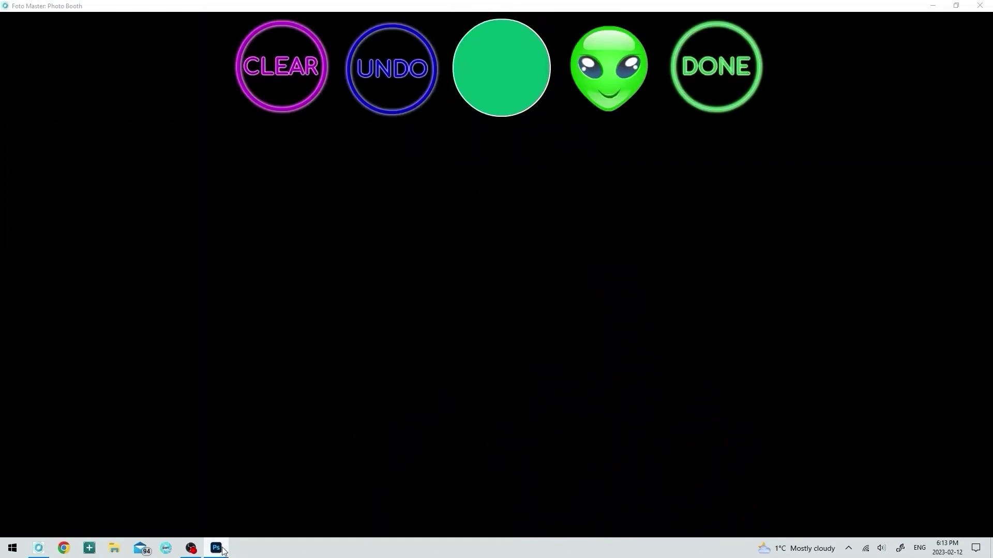
mouse_move(224, 551)
left_click(710, 74)
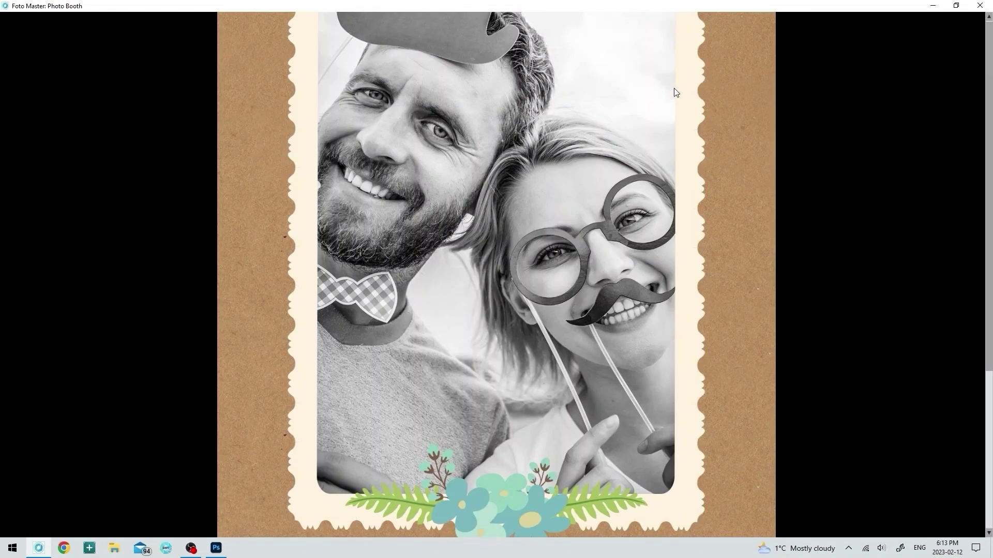
key("Escape")
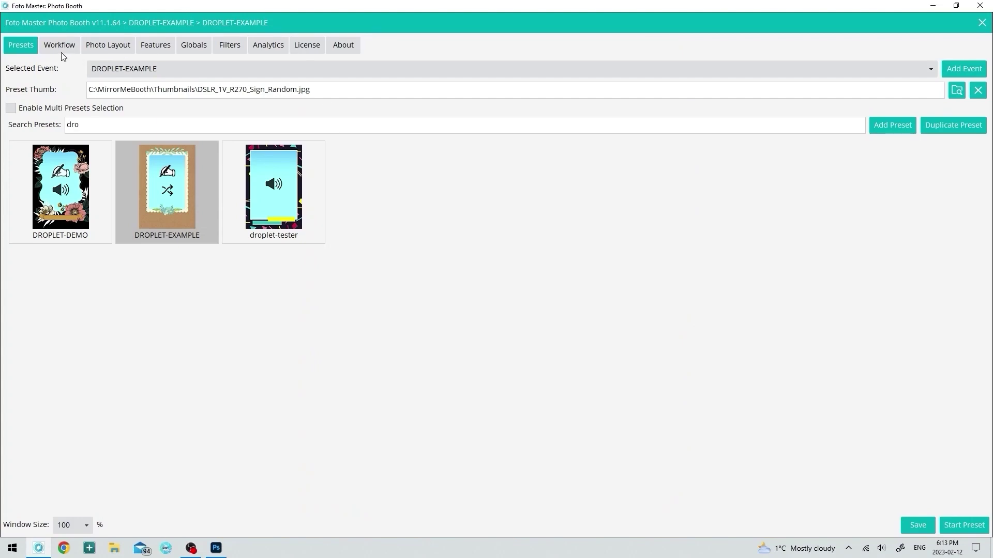
- In the Workflow tab, switch step 6's script to CARTOON4/cartoon4.exe and save the preset
left_click(60, 48)
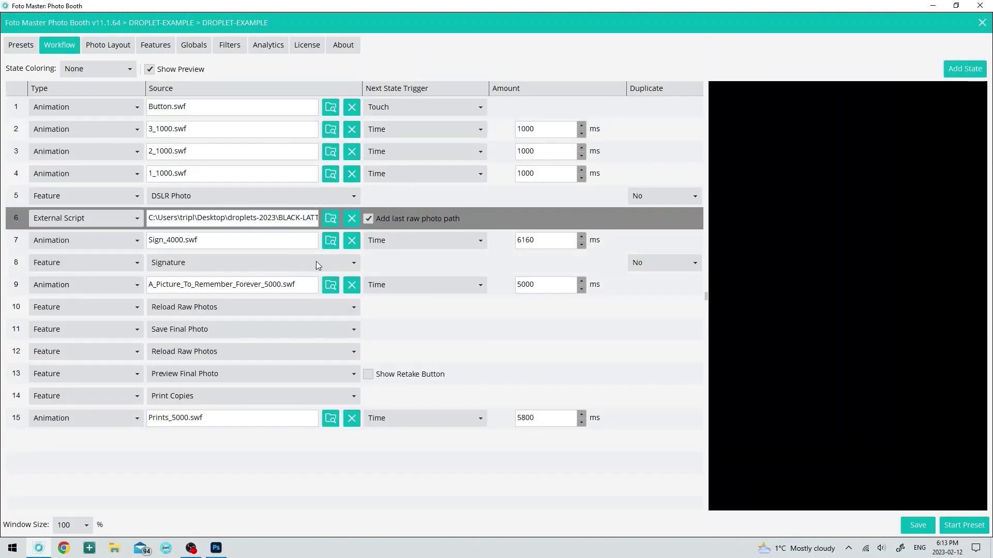
left_click(333, 222)
double_click(127, 87)
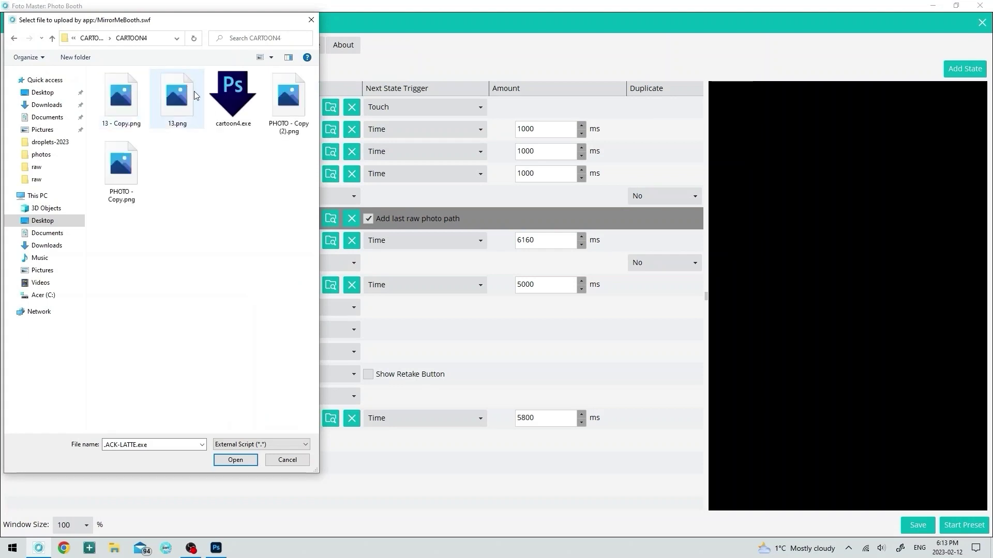
double_click(228, 88)
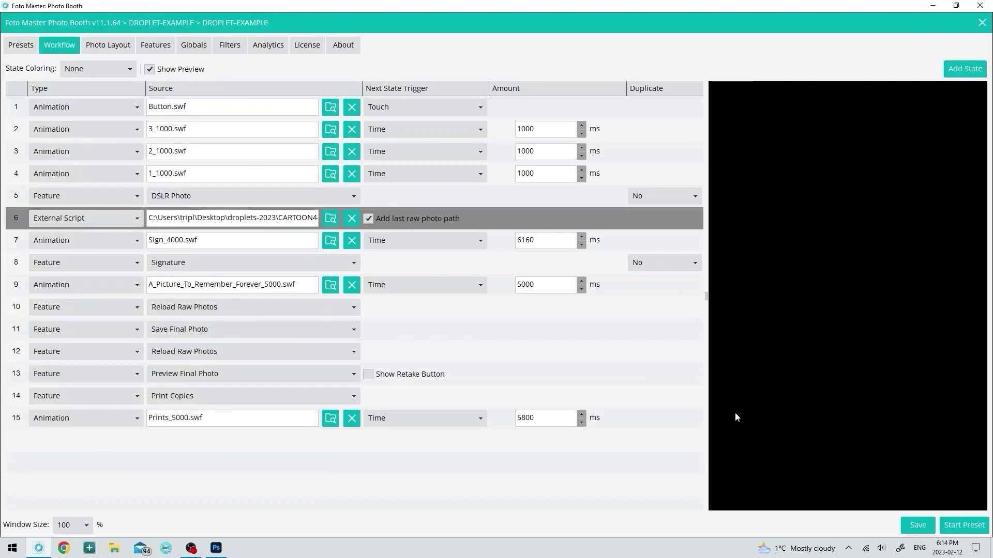
left_click(912, 527)
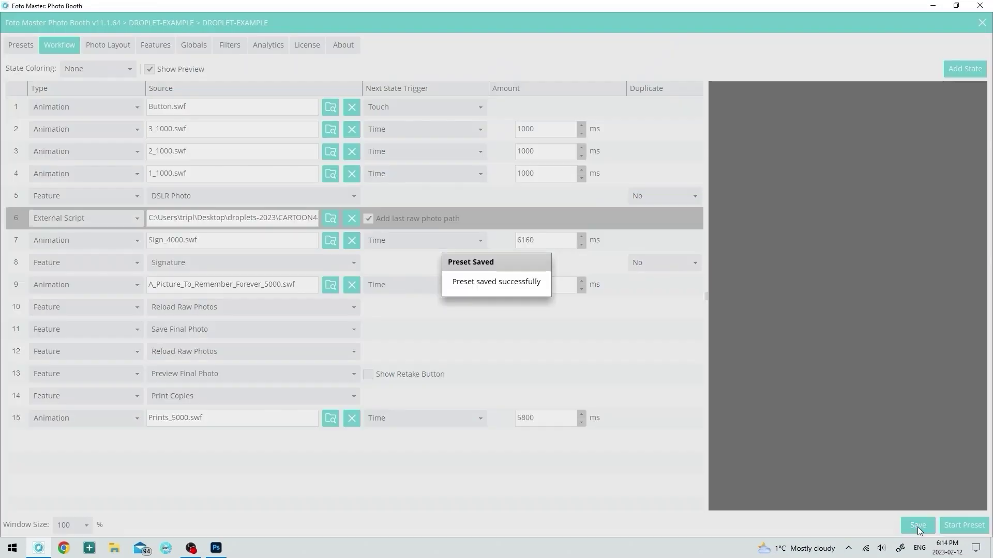
- Launch a test session, touch to start the countdown, then sign and press DONE
left_click(964, 525)
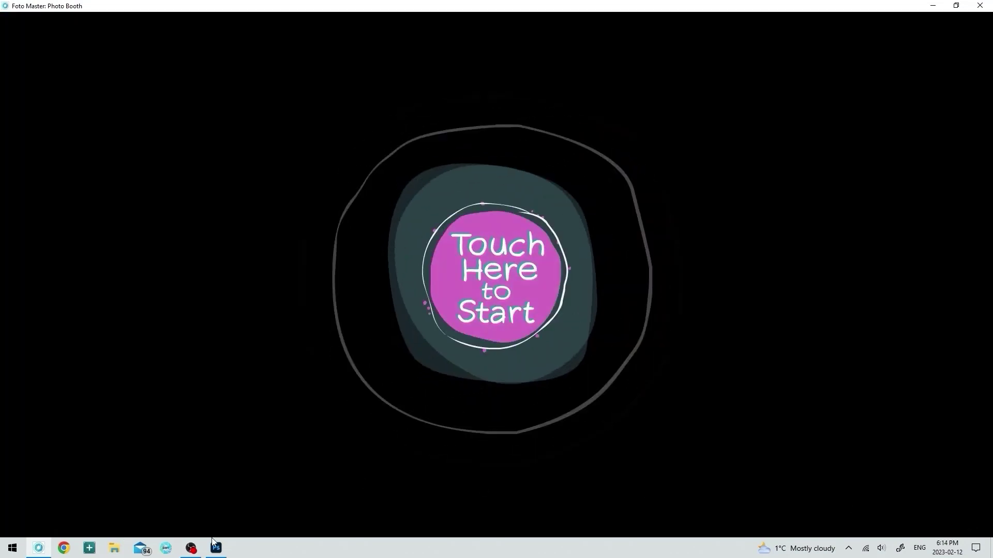
left_click(527, 262)
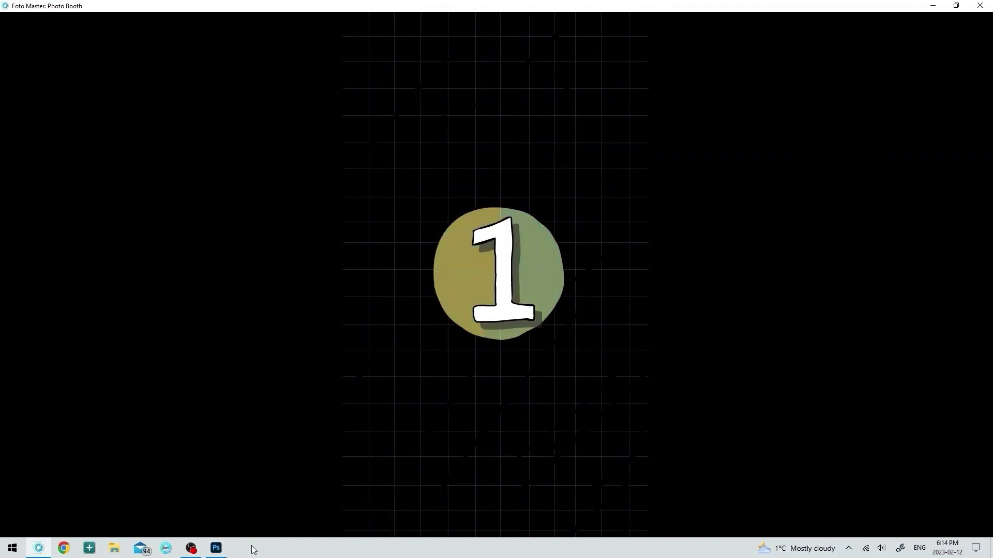
mouse_move(219, 549)
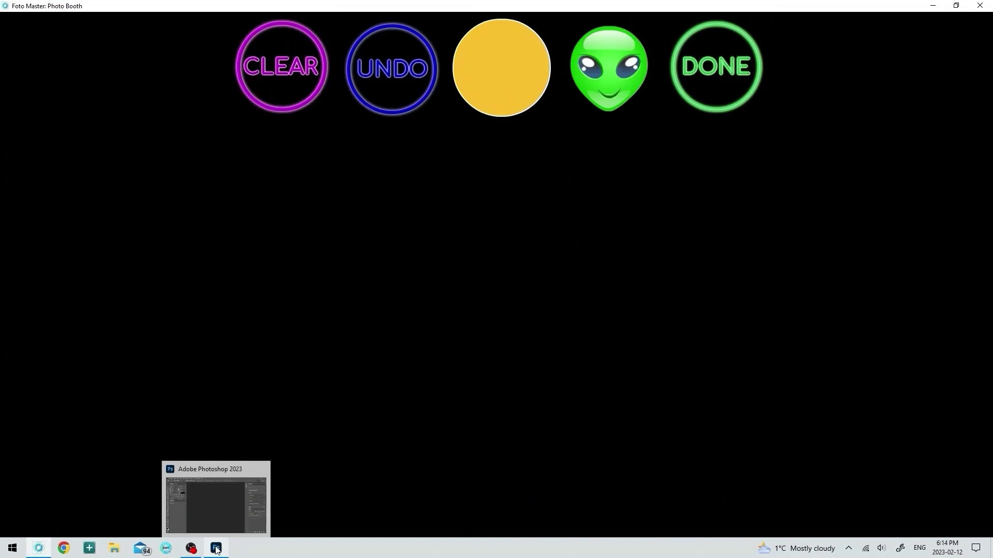
left_click(723, 66)
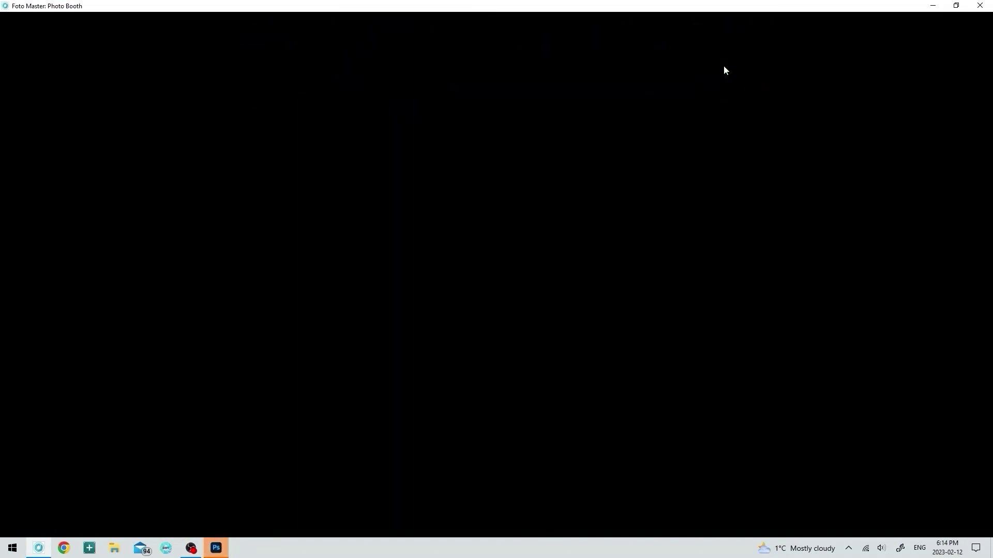